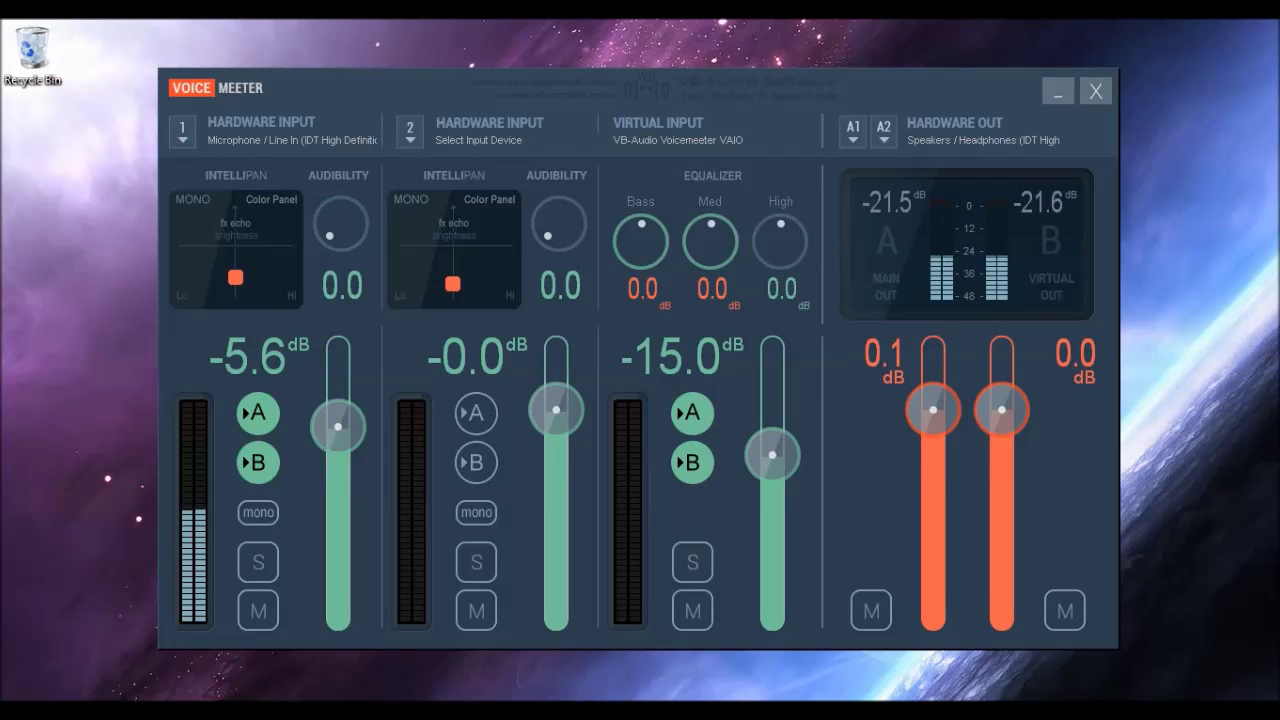
- Stop routing Hardware Input 1 (the microphone) to bus A, leaving it routed to bus B
{"action": "left_click", "coordinate": [258, 412]}
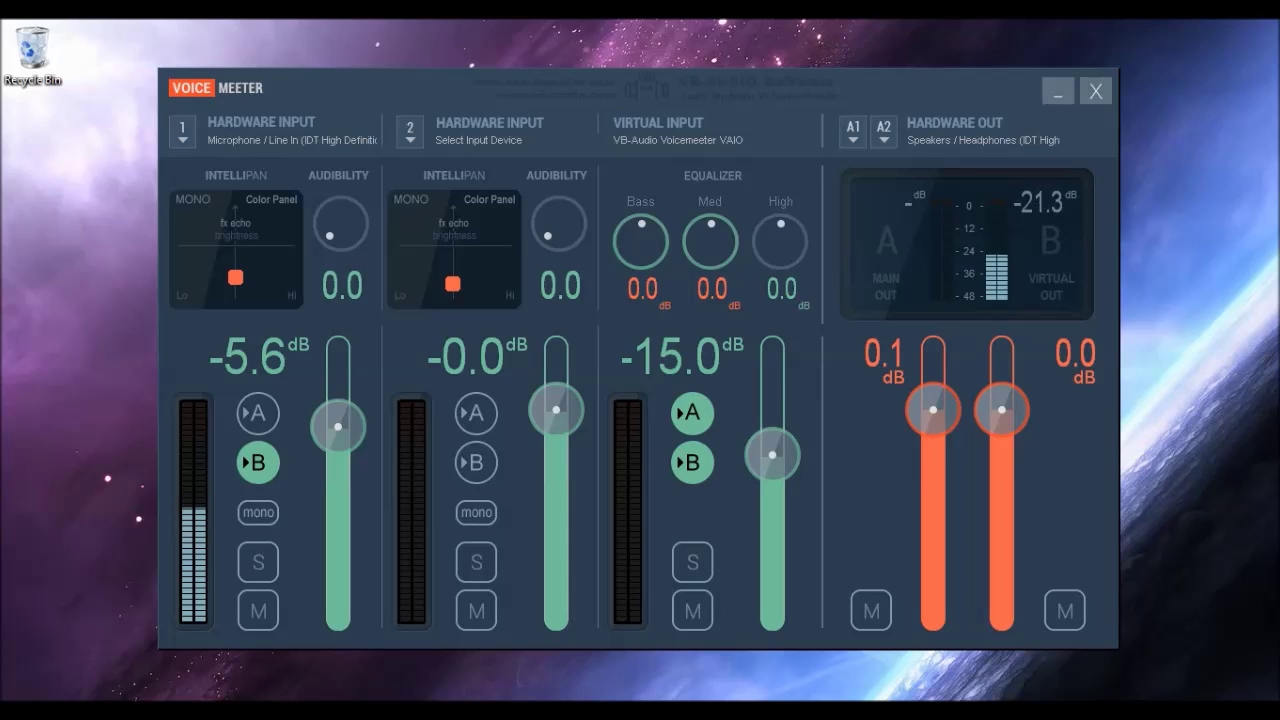
- Switch to the Chrome window with the VB-Audio Virtual Cable page and highlight its web address
{"action": "mouse_move", "coordinate": [222, 710]}
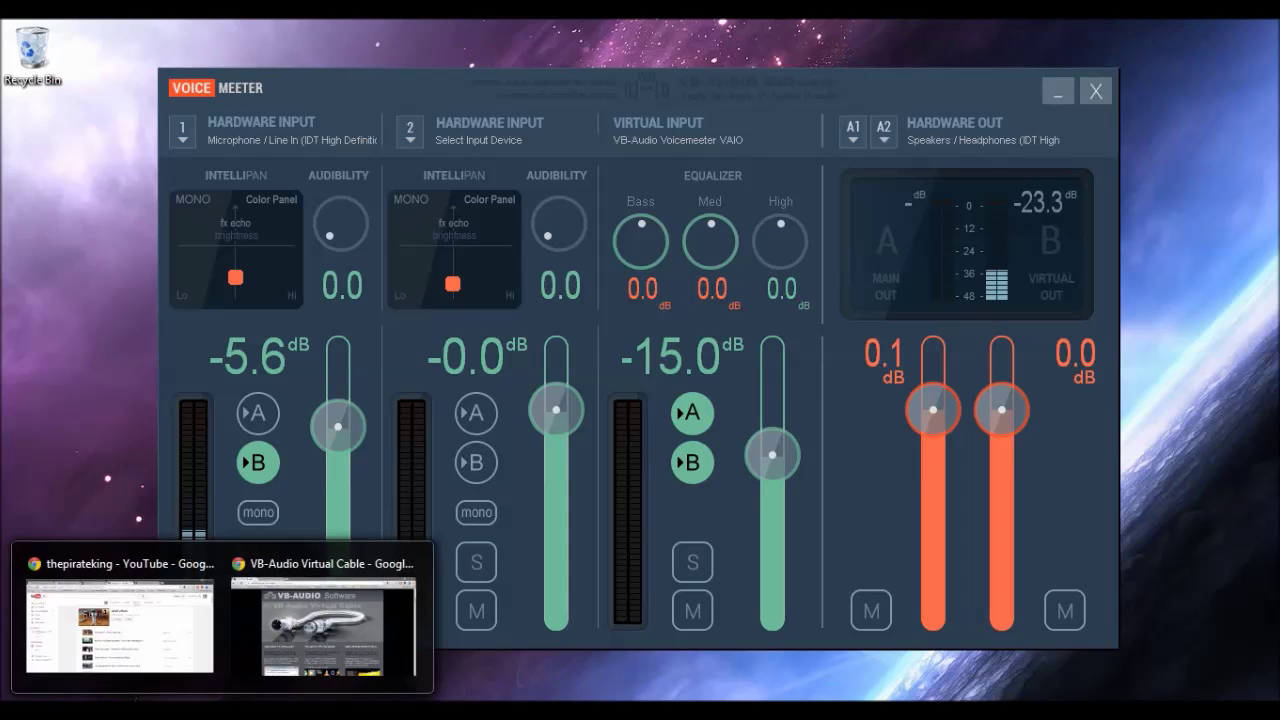
{"action": "left_click", "coordinate": [322, 620]}
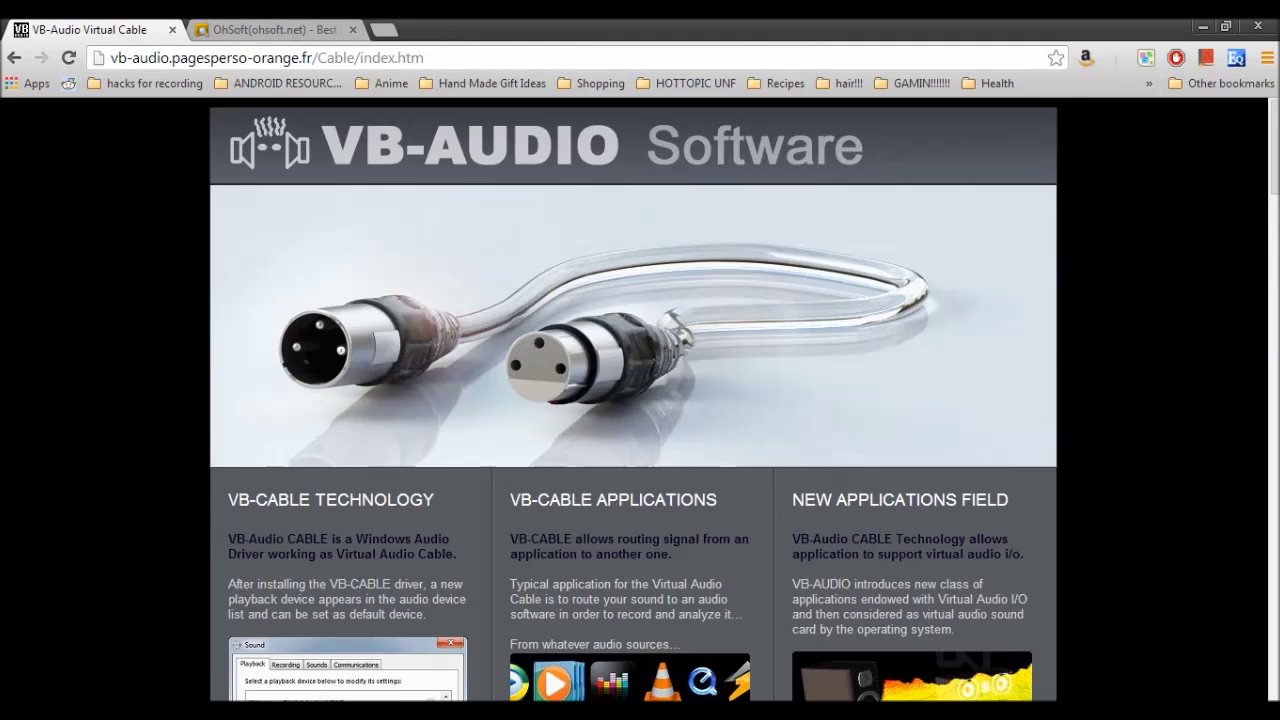
{"action": "left_click", "coordinate": [204, 57]}
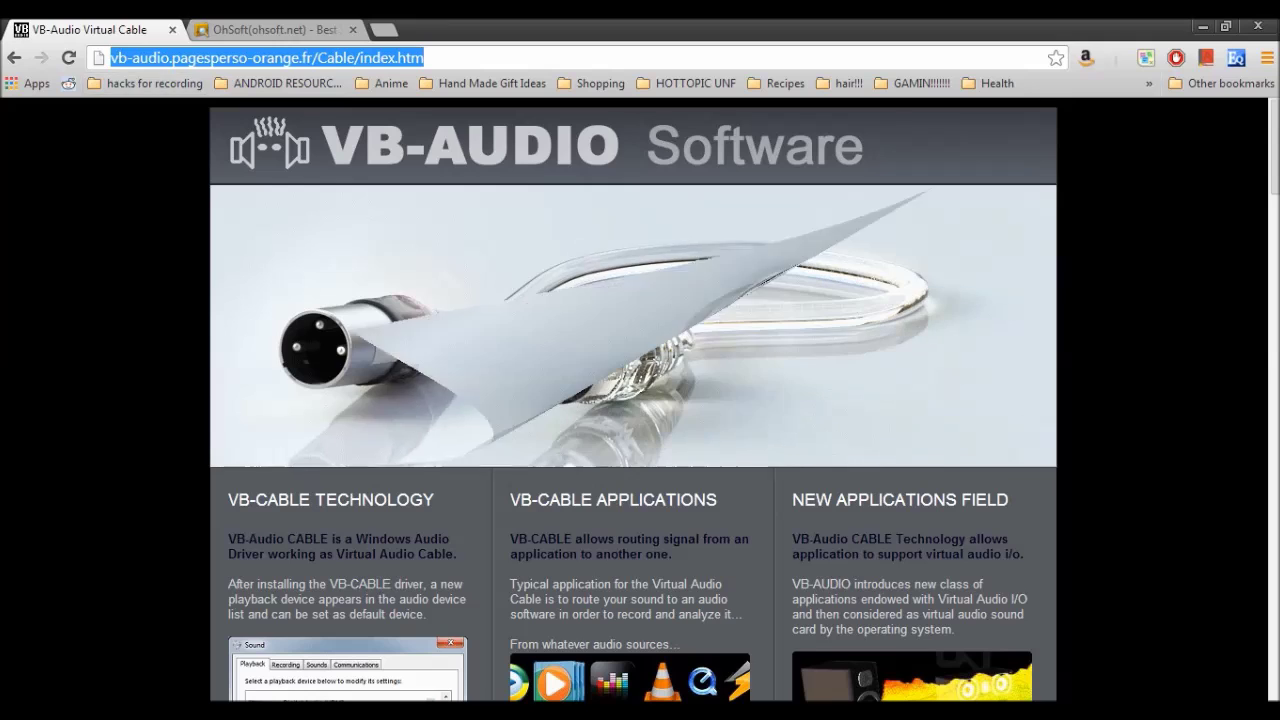
{"action": "left_click", "coordinate": [204, 57]}
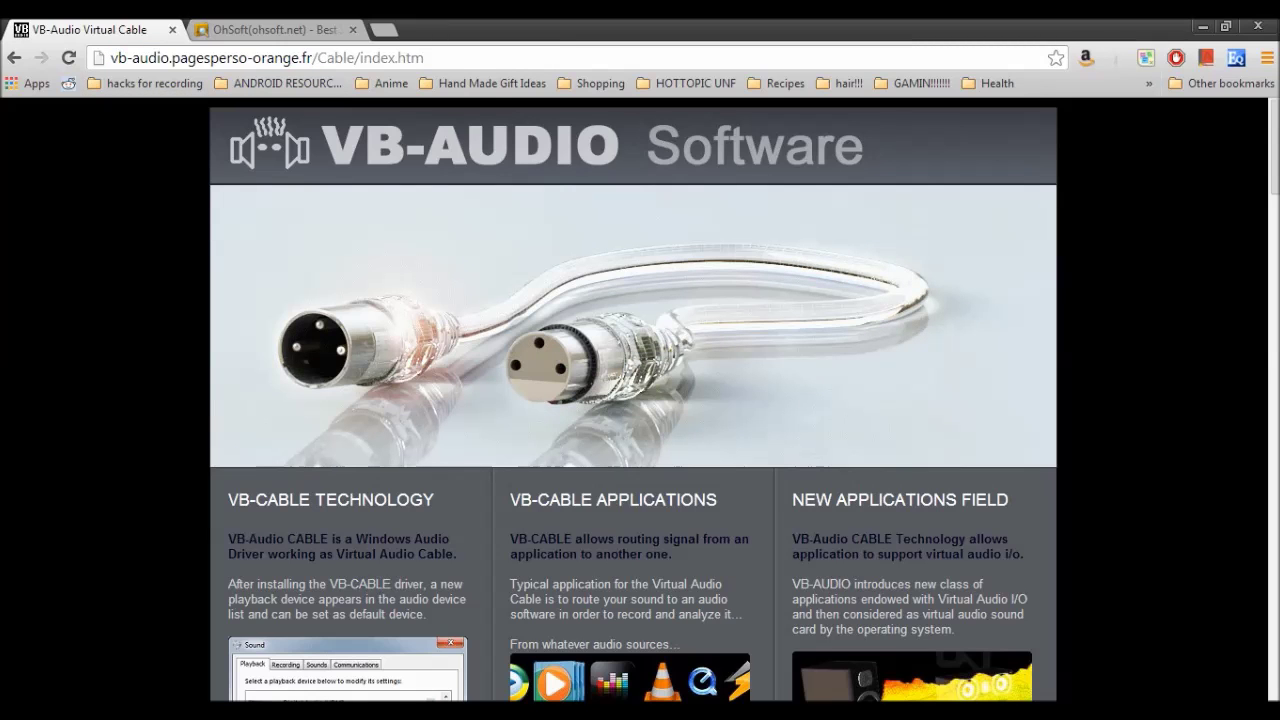
- Examine the VB-CABLE descriptions, the VB-CABLE Driver download and the Voicemeeter section on the VB-Audio Virtual Cable page
{"action": "scroll", "coordinate": [633, 400], "scroll_direction": "down", "scroll_amount": 3}
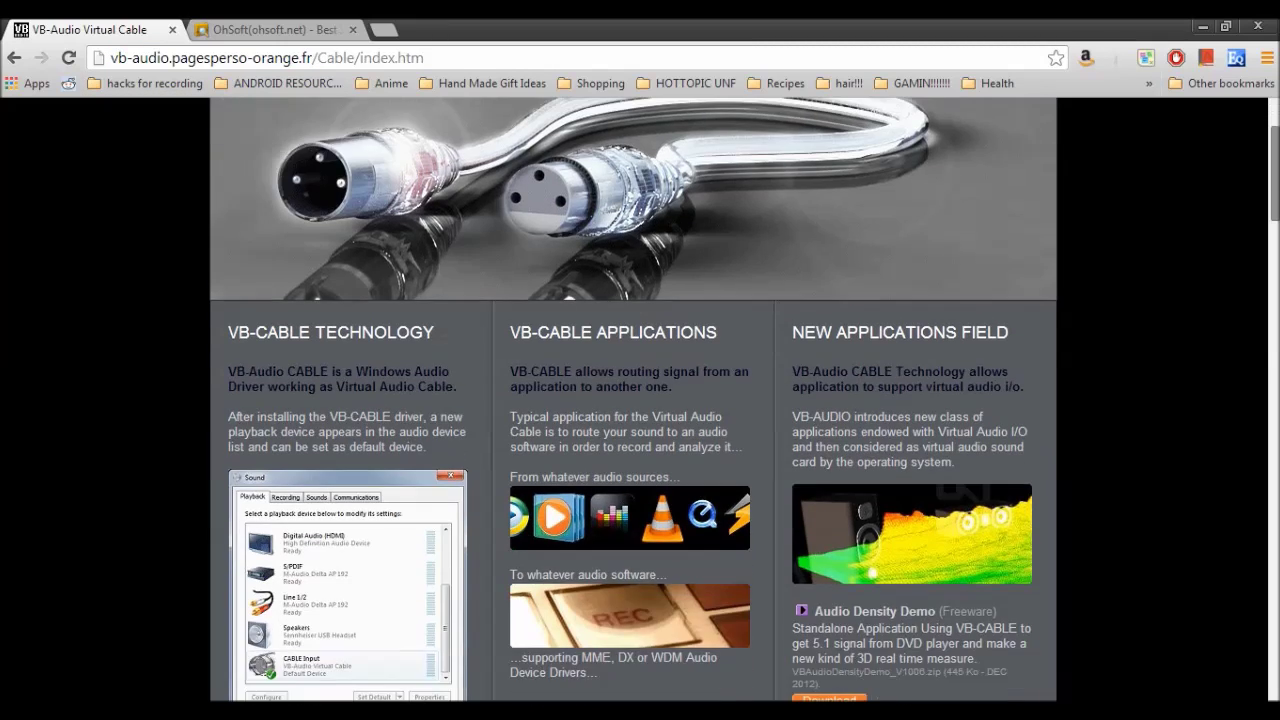
{"action": "scroll", "coordinate": [633, 400], "scroll_direction": "down", "scroll_amount": 1}
{"action": "scroll", "coordinate": [633, 400], "scroll_direction": "up", "scroll_amount": 4}
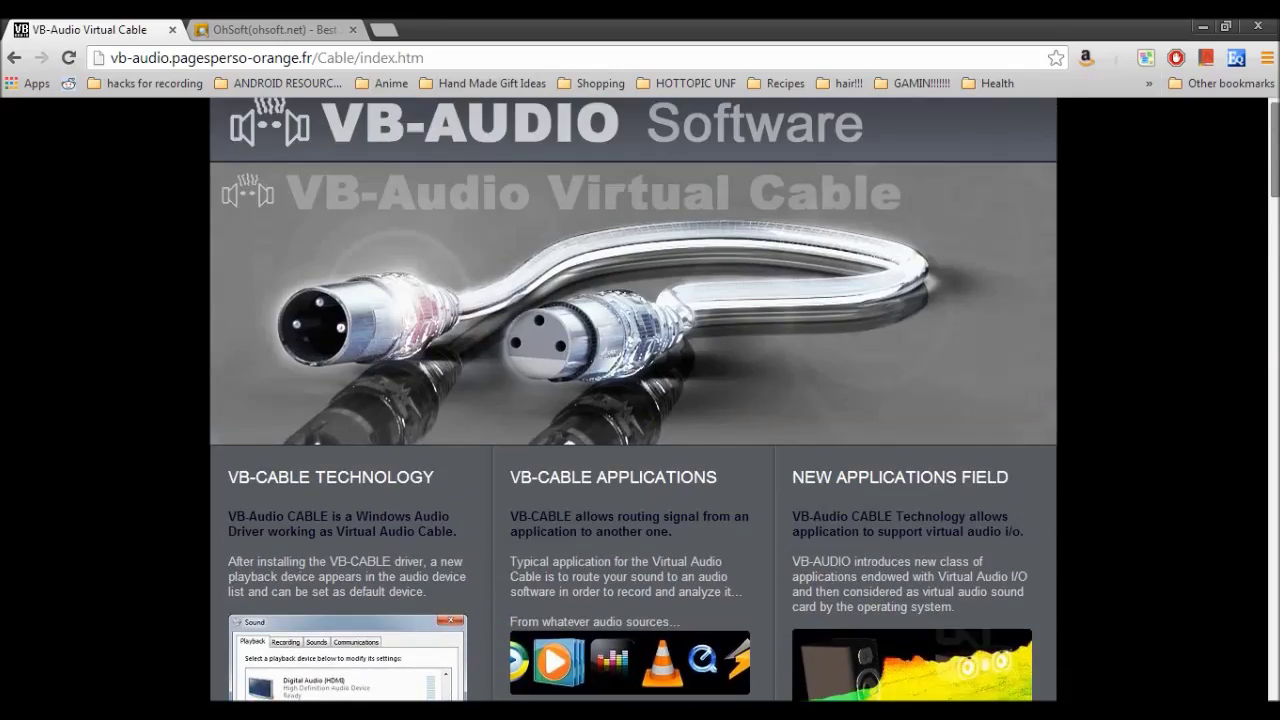
{"action": "scroll", "coordinate": [633, 400], "scroll_direction": "down", "scroll_amount": 4}
{"action": "scroll", "coordinate": [633, 400], "scroll_direction": "up", "scroll_amount": 4}
{"action": "scroll", "coordinate": [633, 400], "scroll_direction": "down", "scroll_amount": 6}
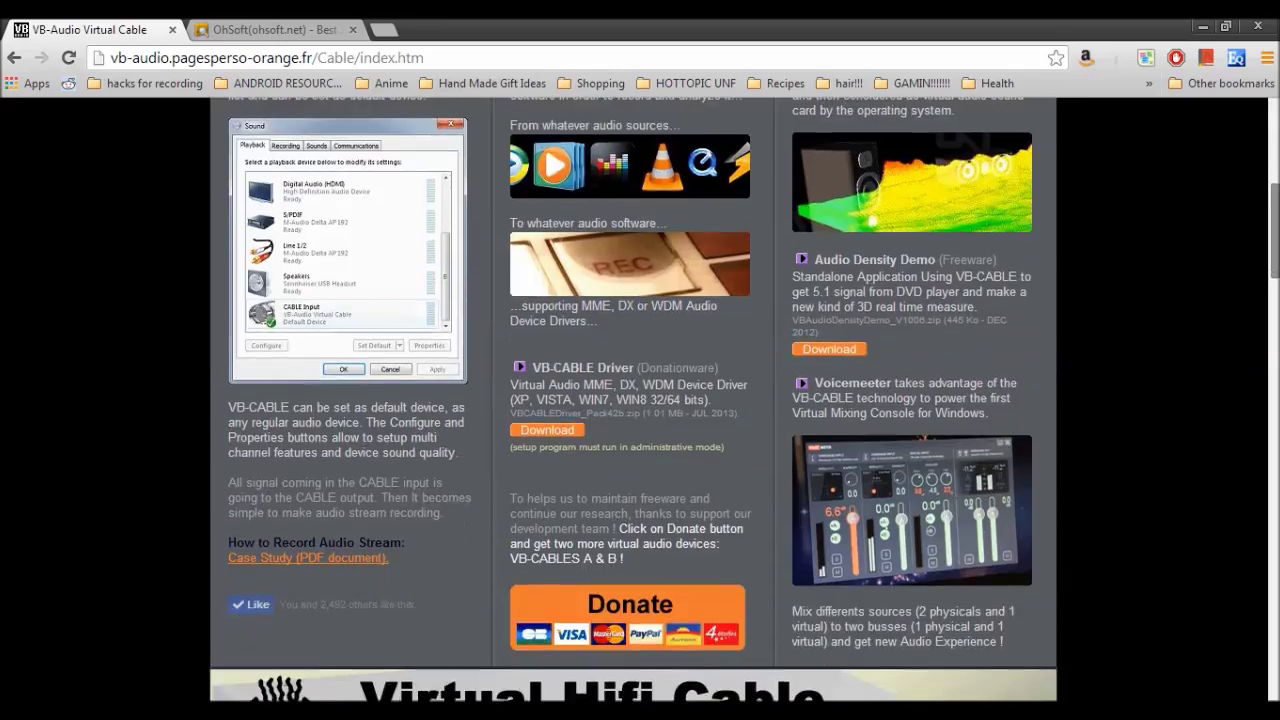
{"action": "scroll", "coordinate": [633, 400], "scroll_direction": "up", "scroll_amount": 5}
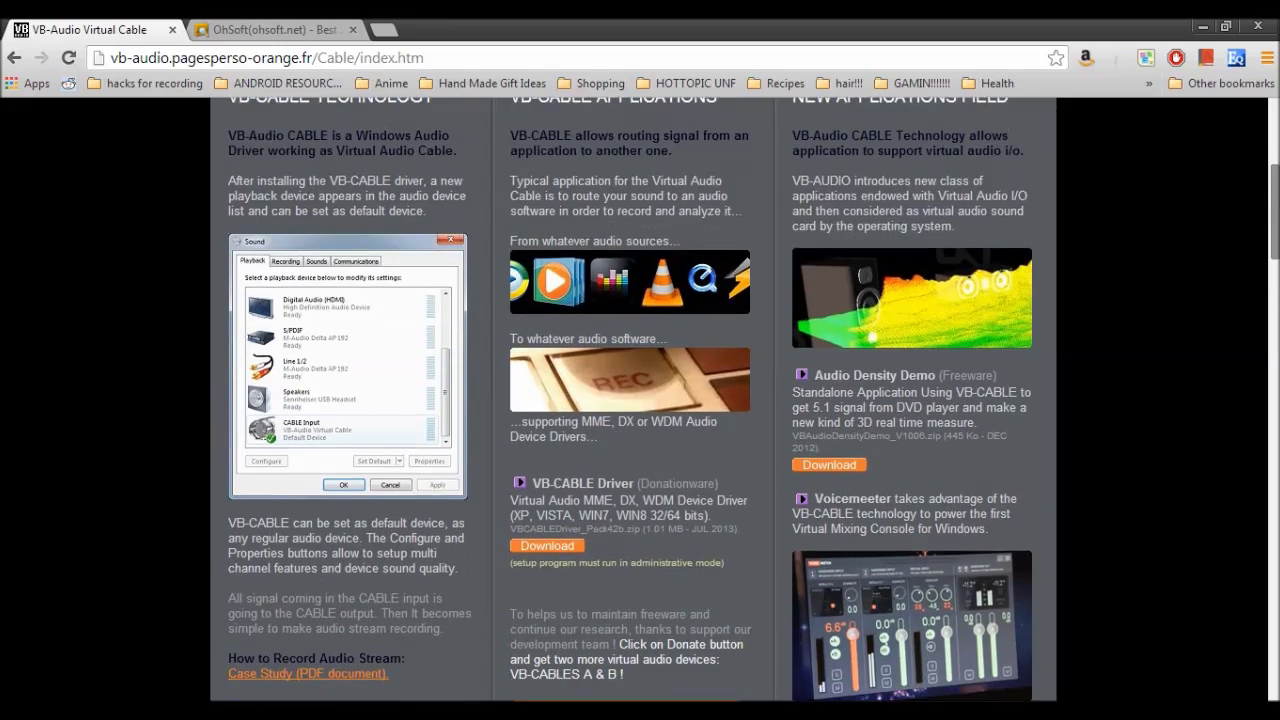
{"action": "scroll", "coordinate": [633, 400], "scroll_direction": "down", "scroll_amount": 2}
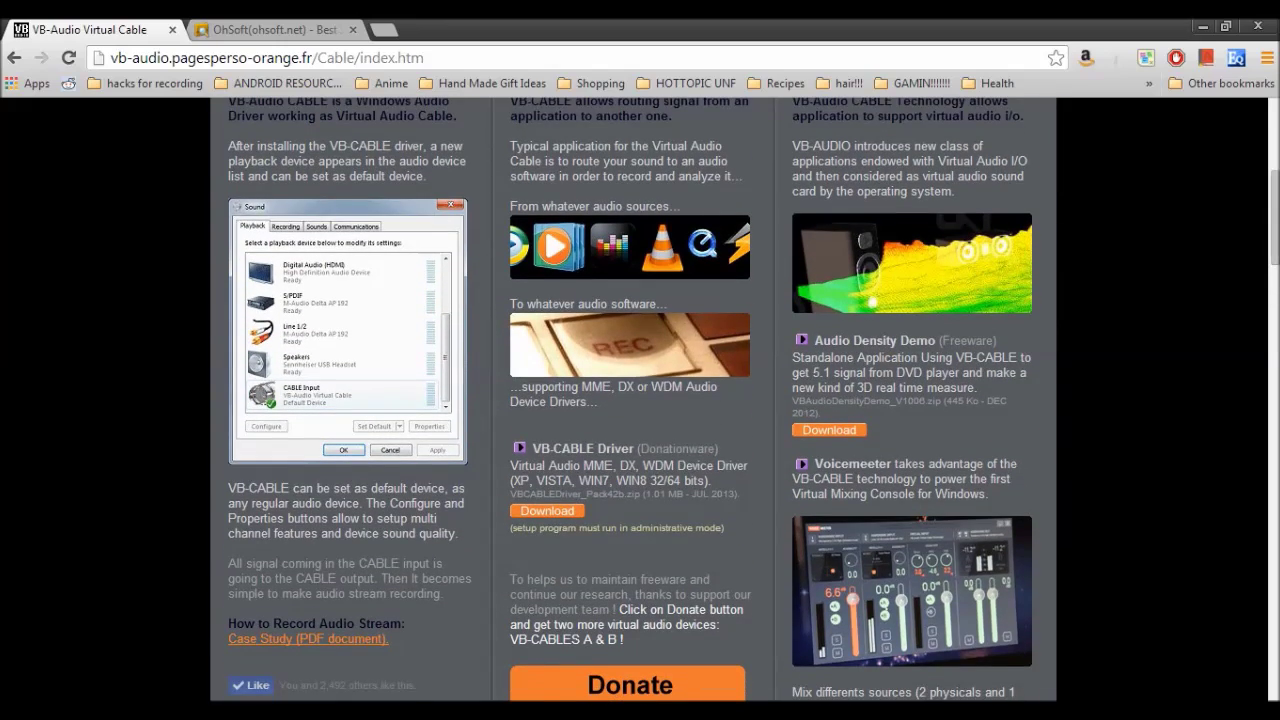
{"action": "scroll", "coordinate": [633, 400], "scroll_direction": "down", "scroll_amount": 2}
{"action": "scroll", "coordinate": [633, 400], "scroll_direction": "up", "scroll_amount": 1}
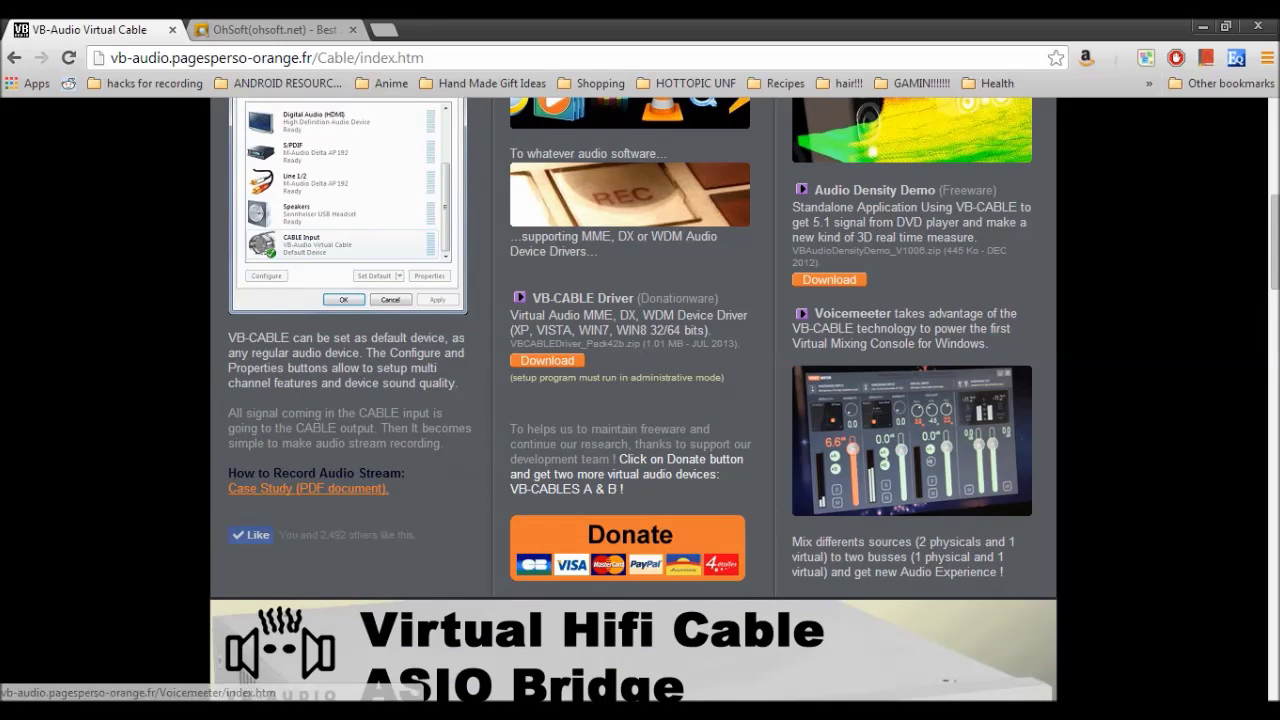
- Open the Voicemeeter link from the Donationware list in the page footer in a new browser tab
{"action": "scroll", "coordinate": [829, 279], "scroll_direction": "down", "scroll_amount": 4}
{"action": "scroll", "coordinate": [633, 400], "scroll_direction": "down", "scroll_amount": 6}
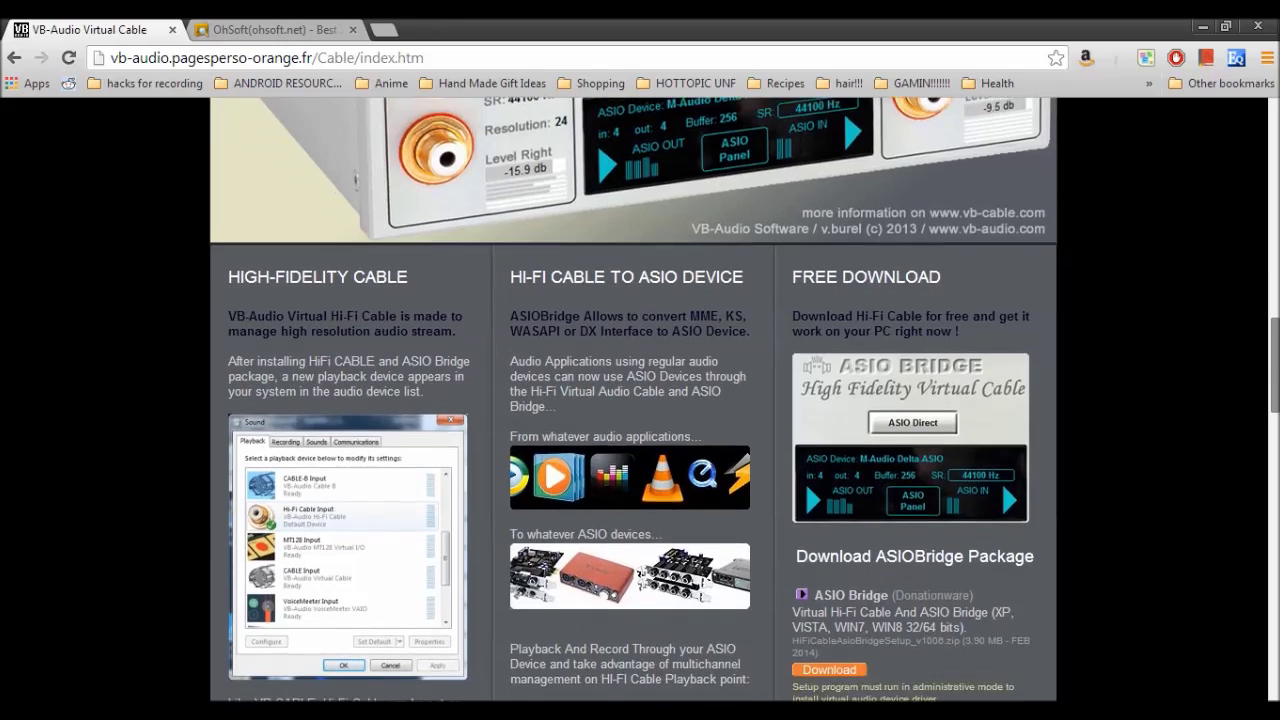
{"action": "scroll", "coordinate": [634, 400], "scroll_direction": "down", "scroll_amount": 3}
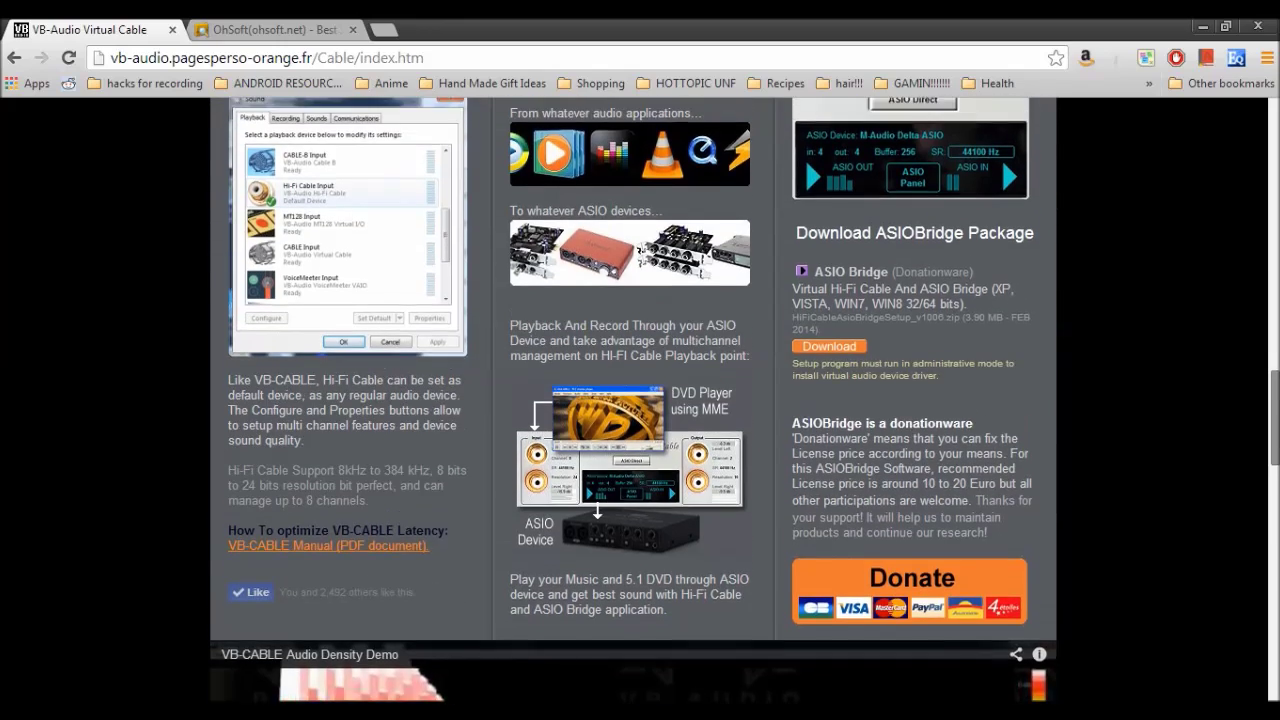
{"action": "scroll", "coordinate": [634, 400], "scroll_direction": "down", "scroll_amount": 5}
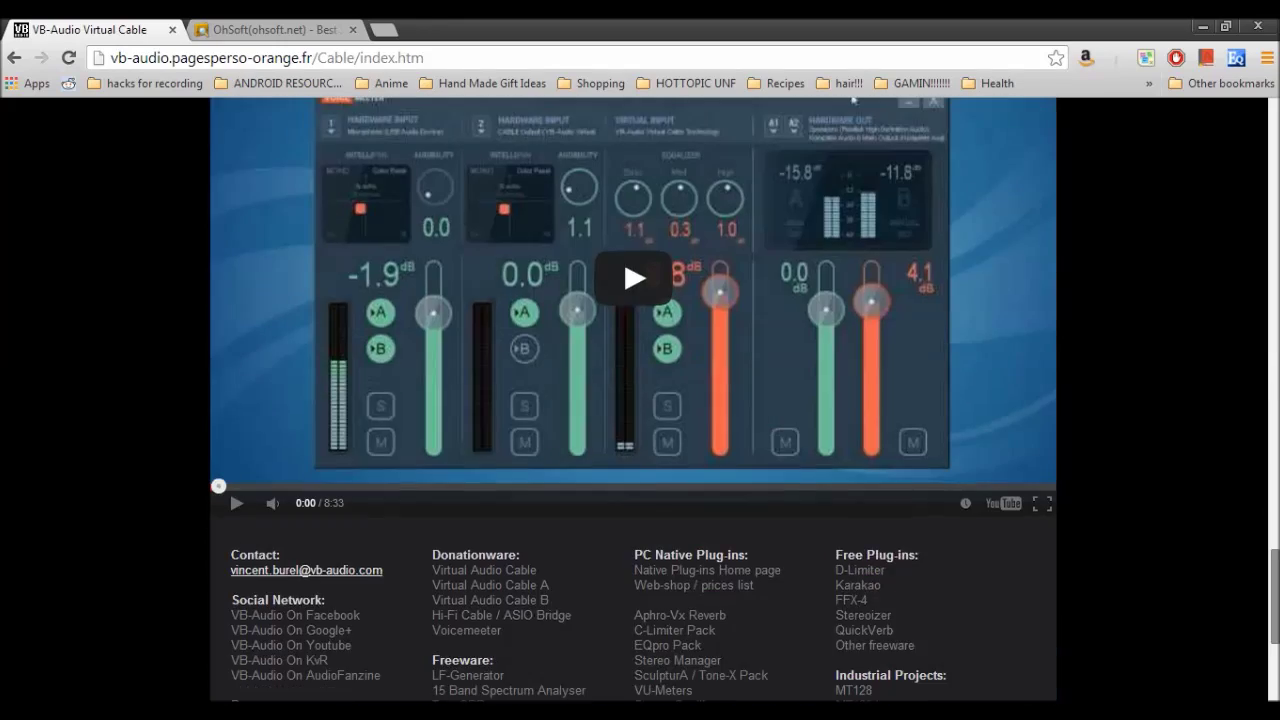
{"action": "scroll", "coordinate": [229, 430], "scroll_direction": "down", "scroll_amount": 1}
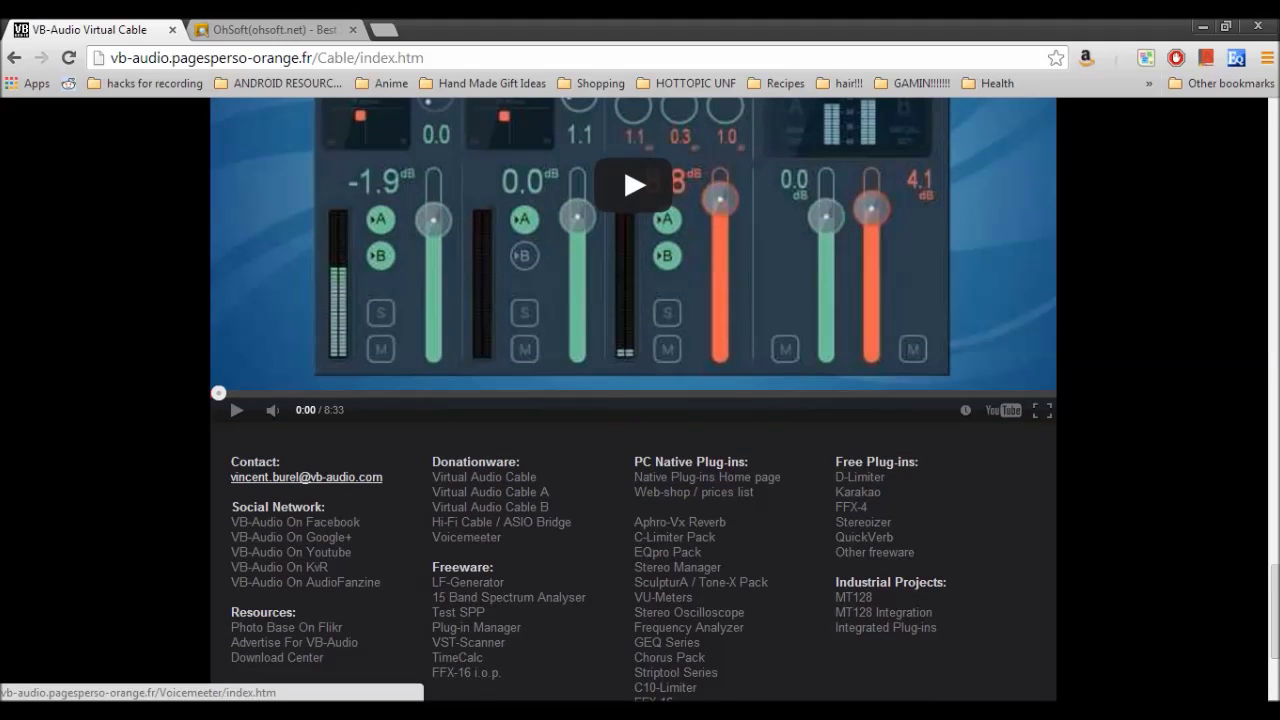
{"action": "right_click", "coordinate": [474, 537]}
{"action": "left_click", "coordinate": [530, 348]}
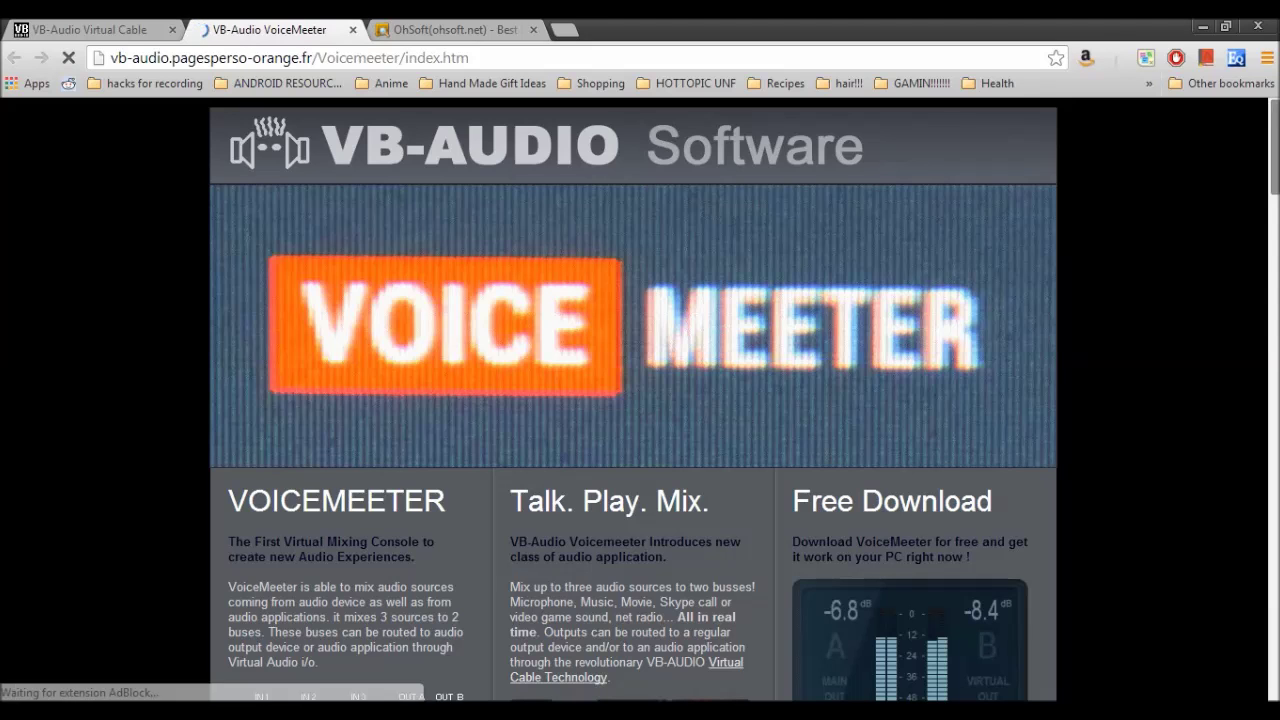
- Examine the Voicemeeter page, including its feature descriptions, the bus A and B button diagram and the download section
{"action": "scroll", "coordinate": [545, 258], "scroll_direction": "down", "scroll_amount": 6}
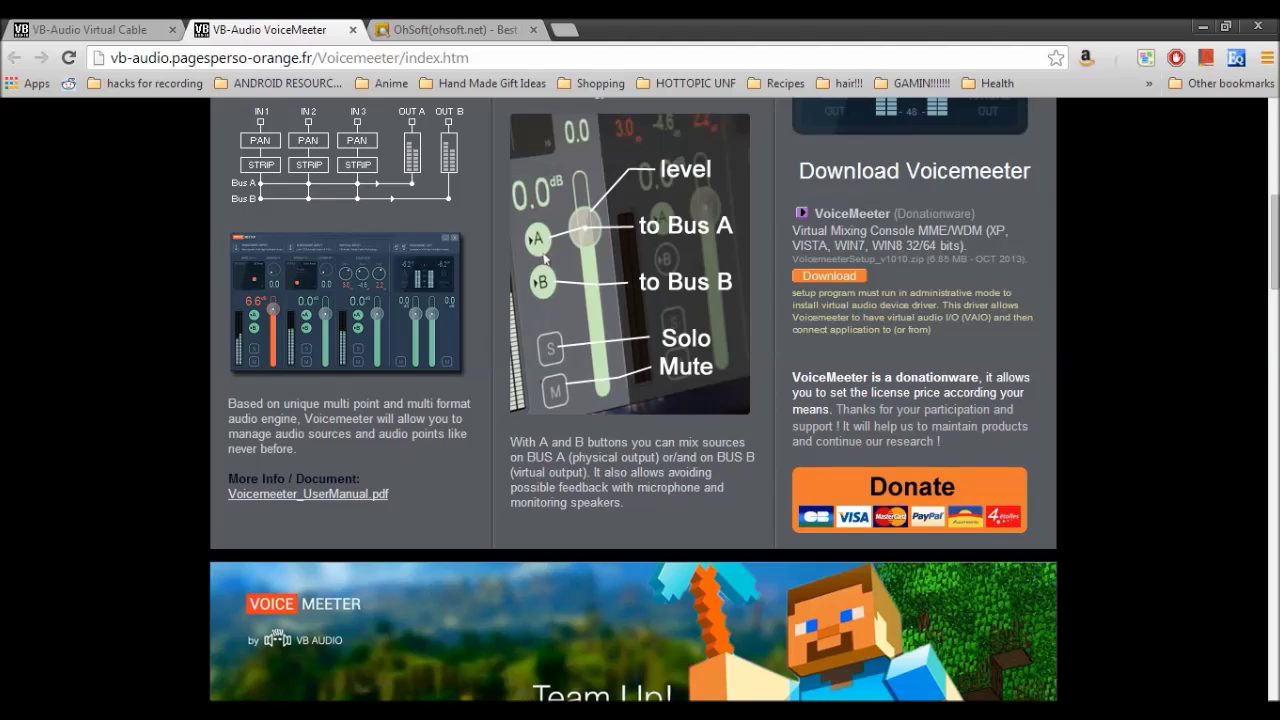
{"action": "scroll", "coordinate": [633, 398], "scroll_direction": "up", "scroll_amount": 2}
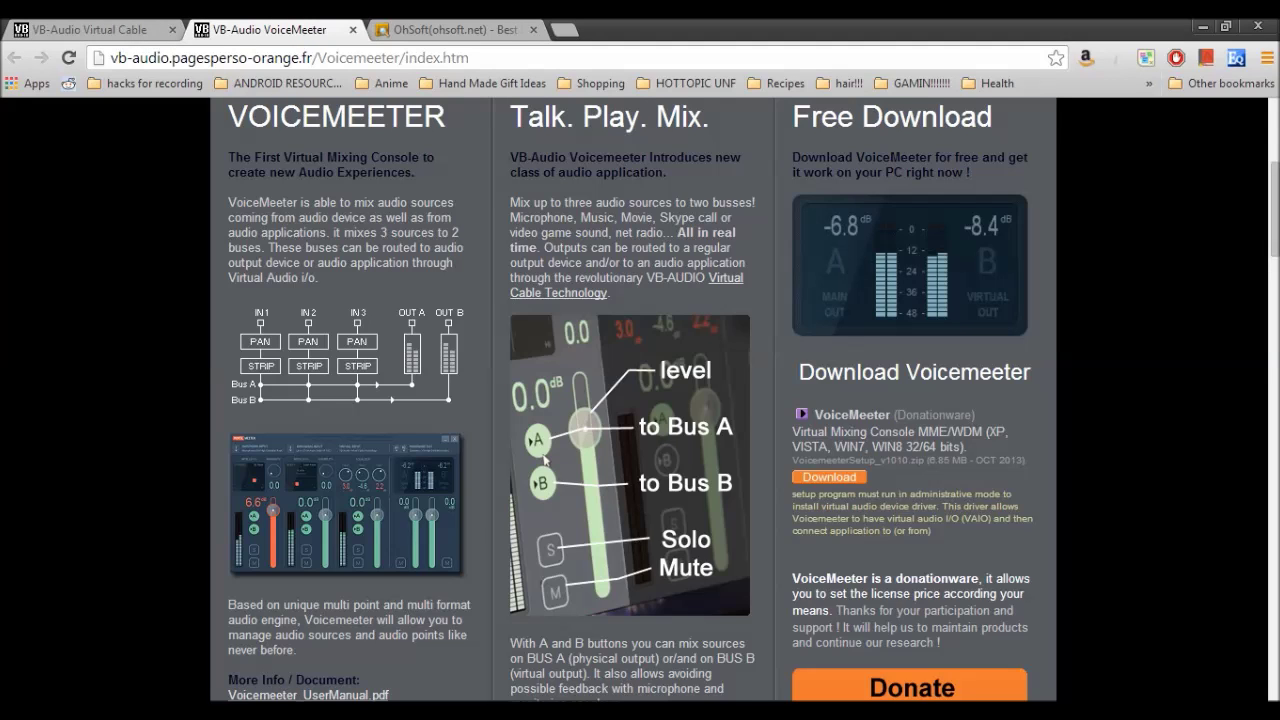
{"action": "scroll", "coordinate": [640, 400], "scroll_direction": "down", "scroll_amount": 1}
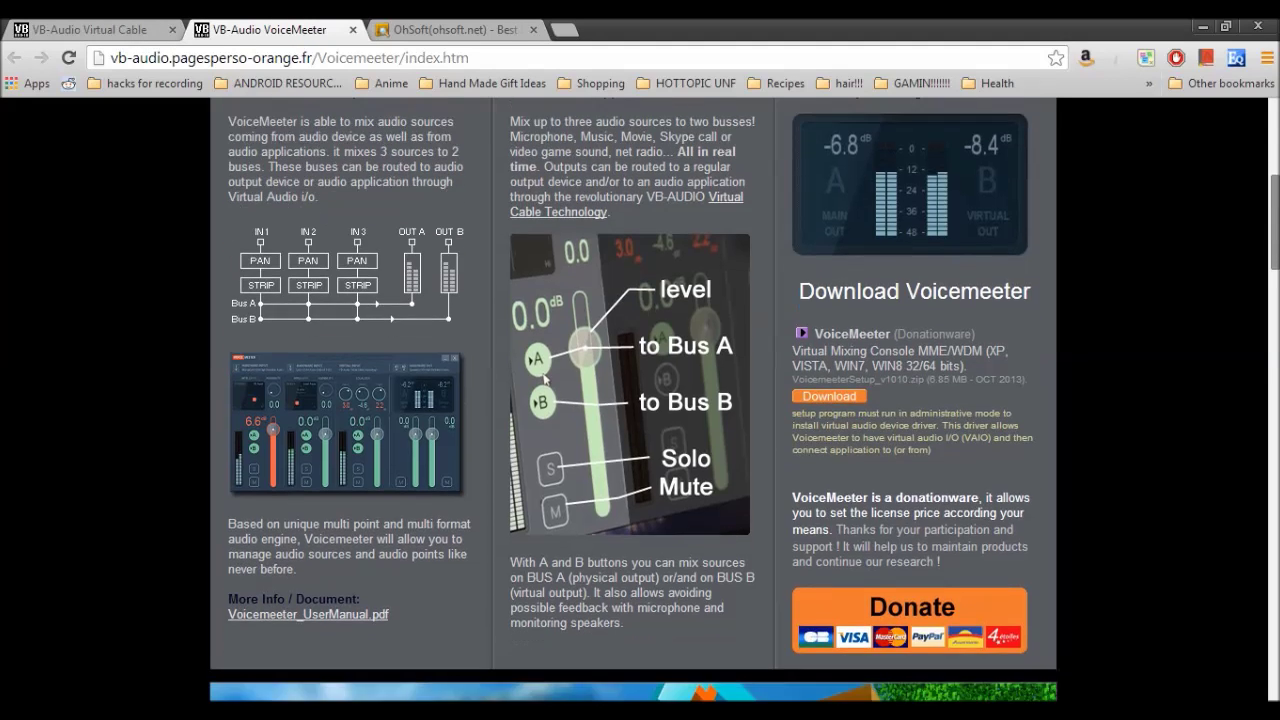
{"action": "scroll", "coordinate": [545, 377], "scroll_direction": "down", "scroll_amount": 4}
{"action": "scroll", "coordinate": [545, 377], "scroll_direction": "up", "scroll_amount": 5}
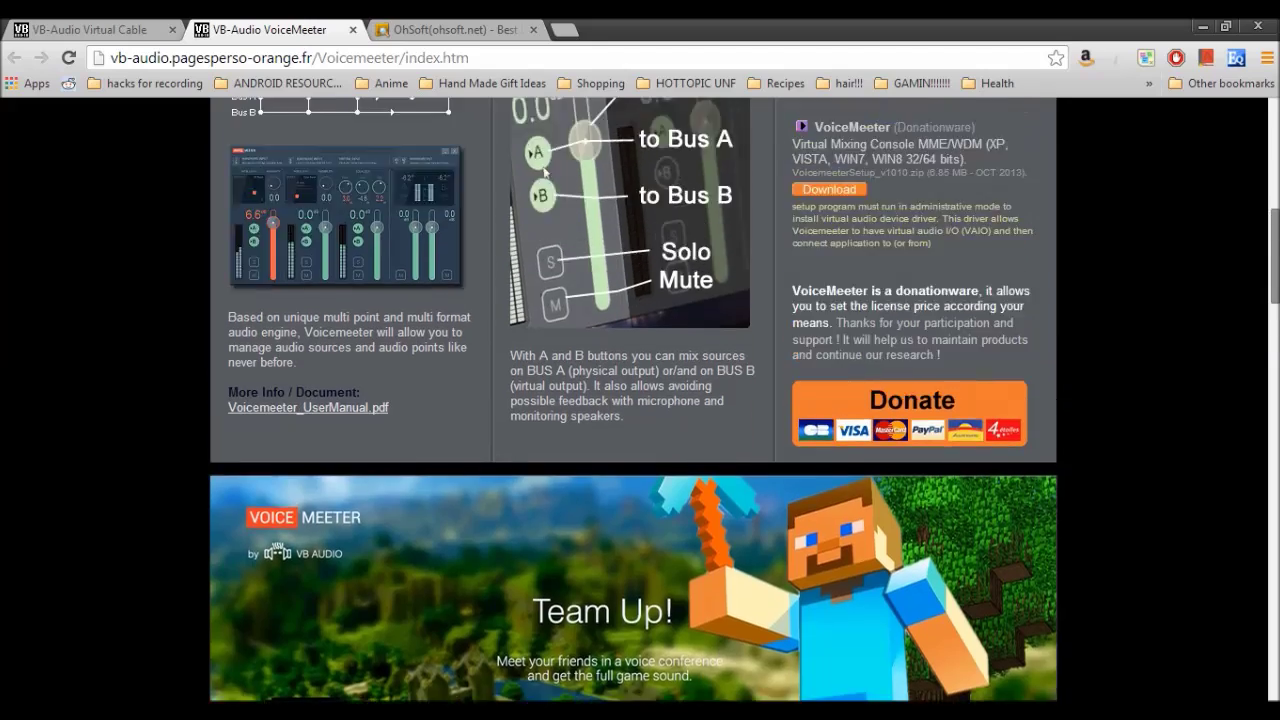
{"action": "scroll", "coordinate": [545, 377], "scroll_direction": "down", "scroll_amount": 7}
{"action": "scroll", "coordinate": [633, 400], "scroll_direction": "up", "scroll_amount": 1}
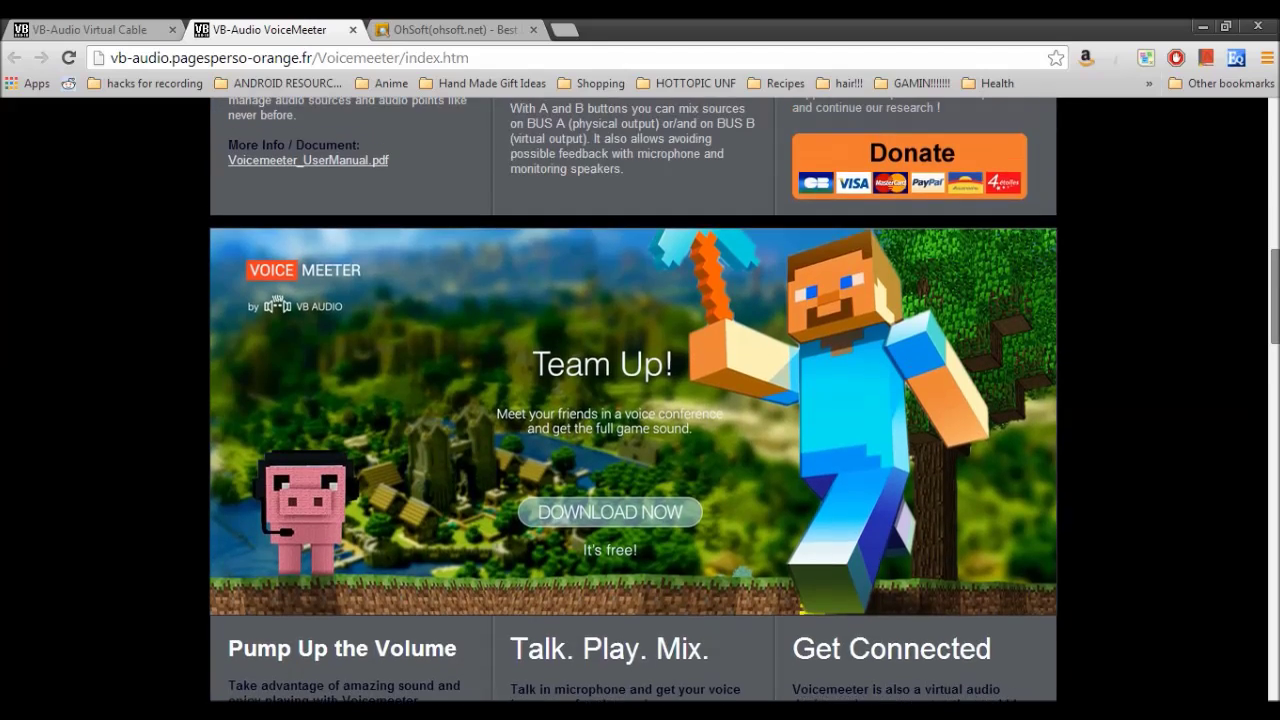
{"action": "scroll", "coordinate": [545, 245], "scroll_direction": "down", "scroll_amount": 2}
{"action": "scroll", "coordinate": [545, 245], "scroll_direction": "up", "scroll_amount": 6}
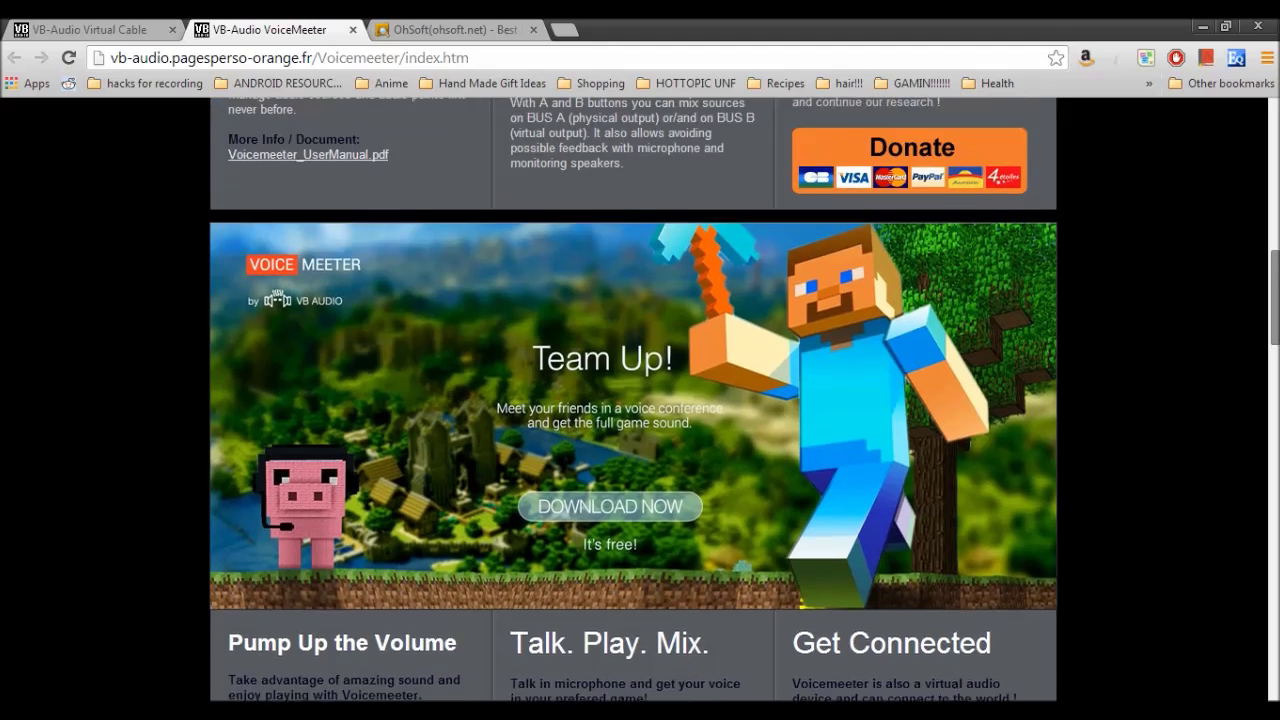
{"action": "scroll", "coordinate": [544, 246], "scroll_direction": "up", "scroll_amount": 5}
{"action": "scroll", "coordinate": [544, 397], "scroll_direction": "down", "scroll_amount": 3}
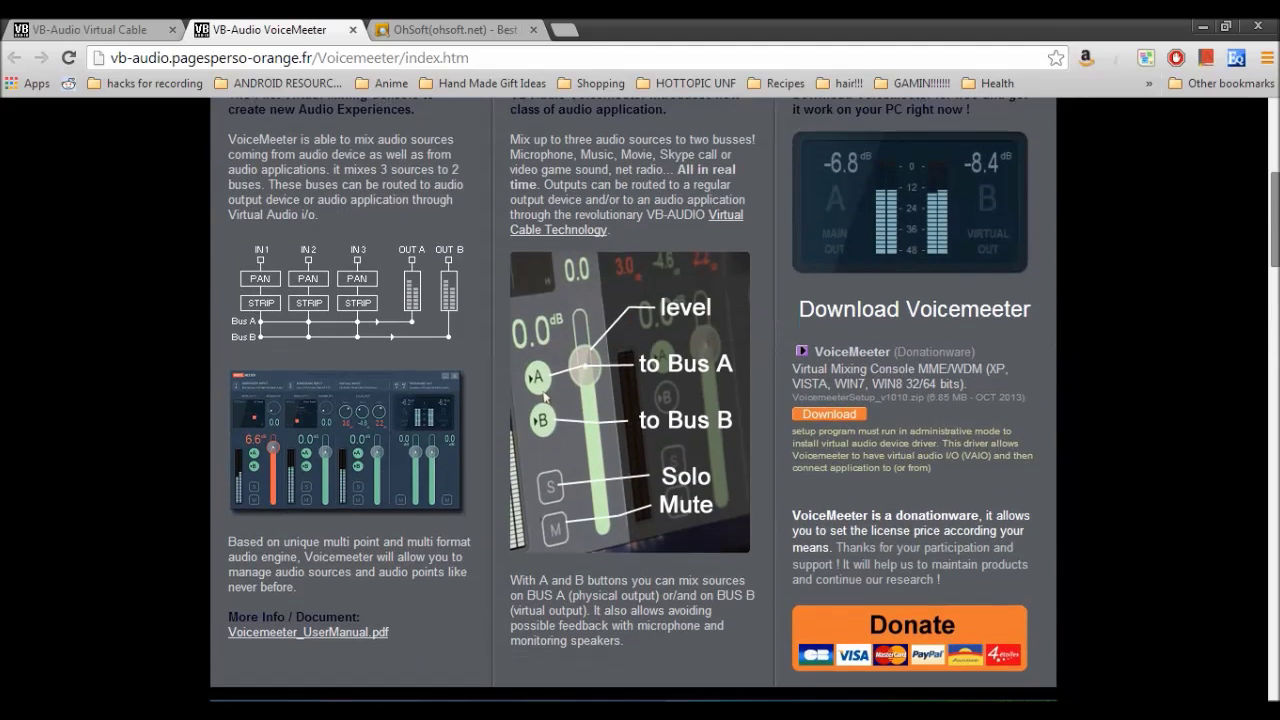
- Switch to MusicBee, skip to the next track and lower the playback volume
{"action": "key", "text": "alt+Tab"}
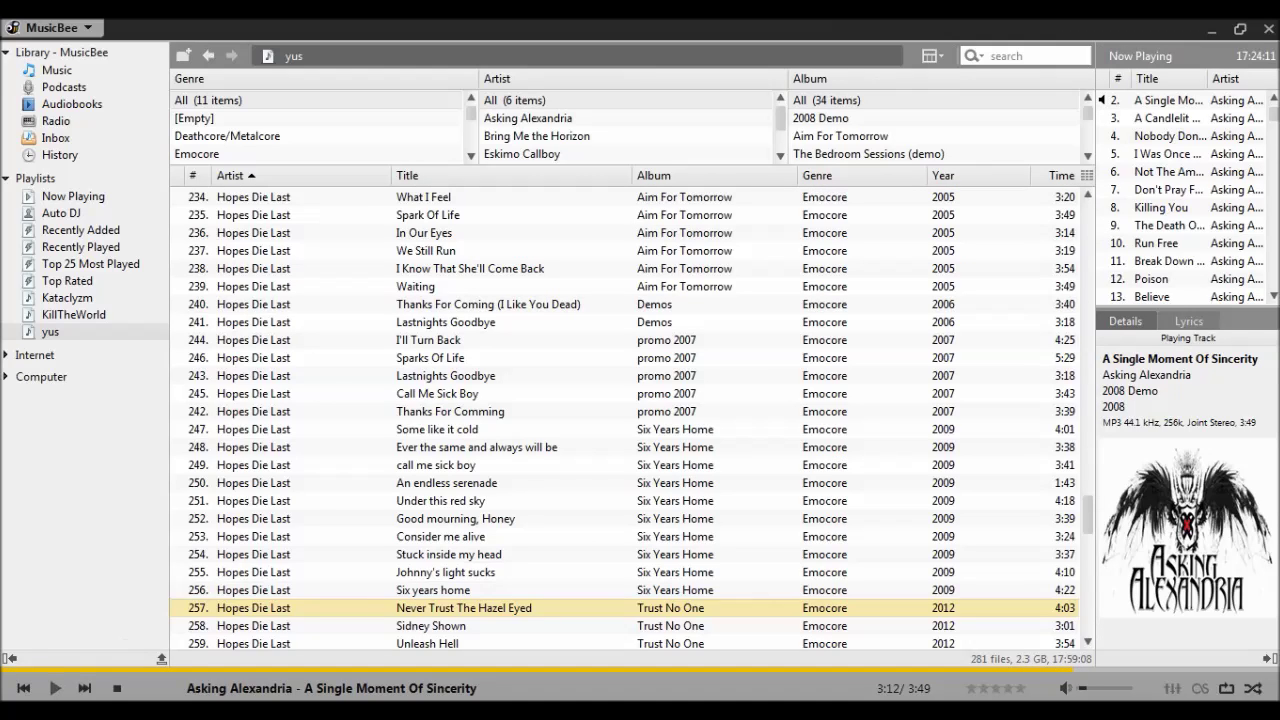
{"action": "left_click", "coordinate": [84, 688]}
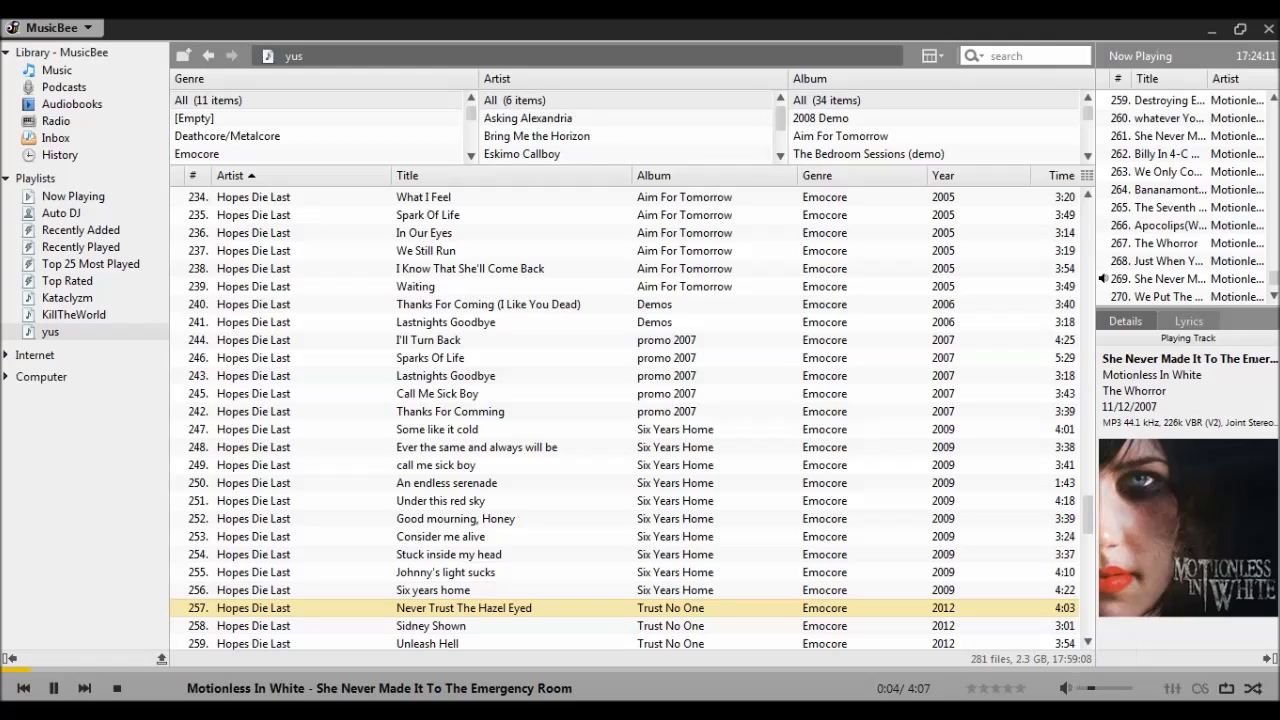
{"action": "left_click", "coordinate": [52, 27]}
{"action": "mouse_move", "coordinate": [54, 69]}
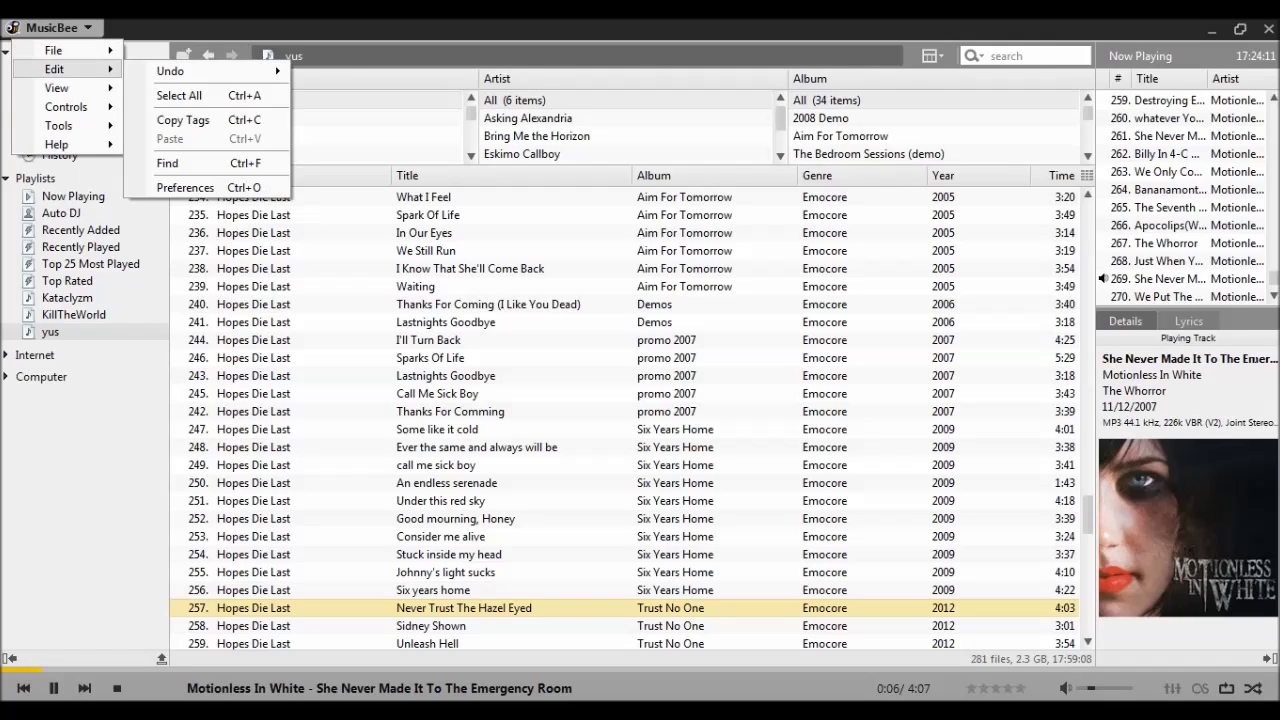
{"action": "left_click", "coordinate": [1082, 688]}
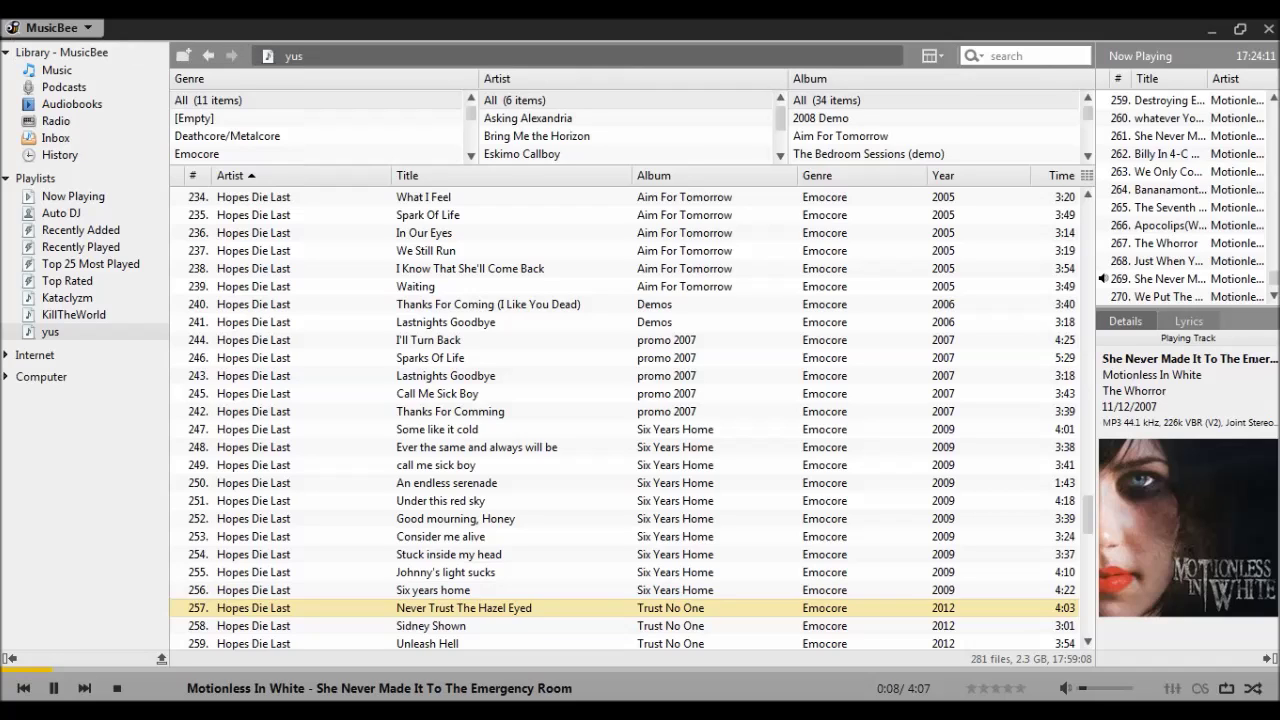
- Open MusicBee's Player preferences and view the audio output and sound device settings
{"action": "left_click", "coordinate": [52, 27]}
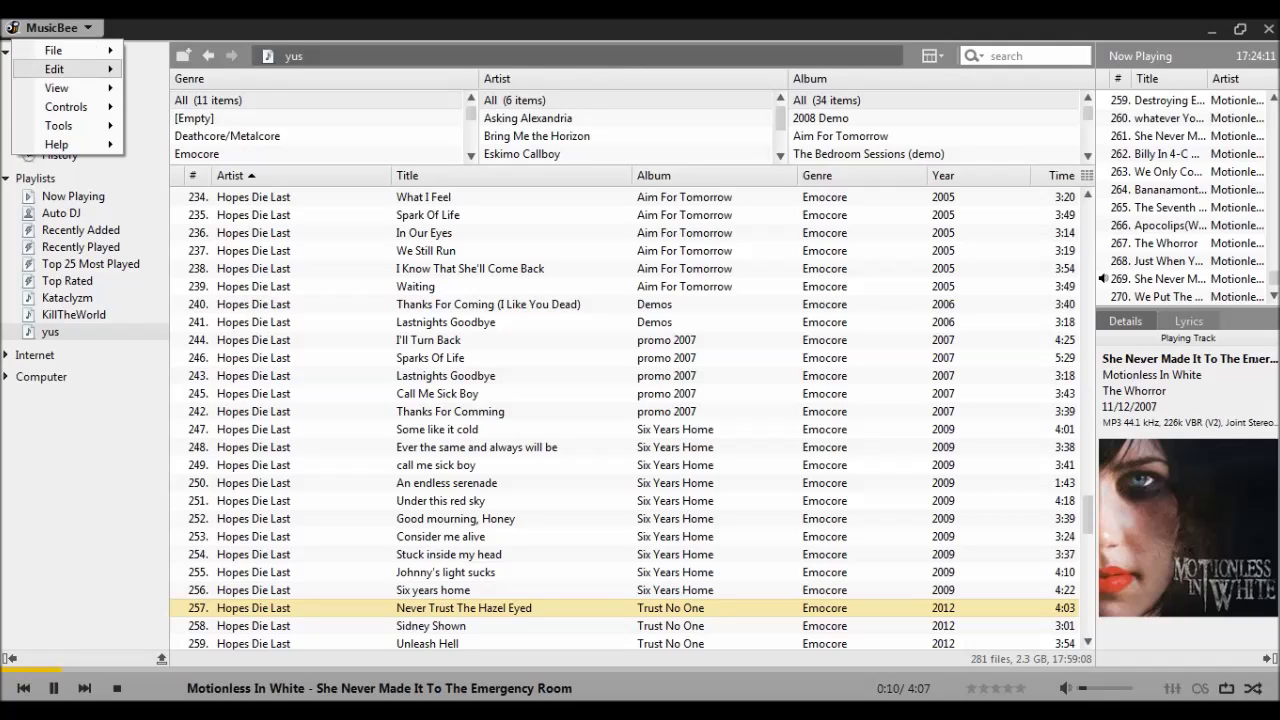
{"action": "key", "text": "Down"}
{"action": "key", "text": "Down"}
{"action": "key", "text": "Down"}
{"action": "key", "text": "Down"}
{"action": "key", "text": "Down"}
{"action": "key", "text": "Down"}
{"action": "key", "text": "Down"}
{"action": "key", "text": "Down"}
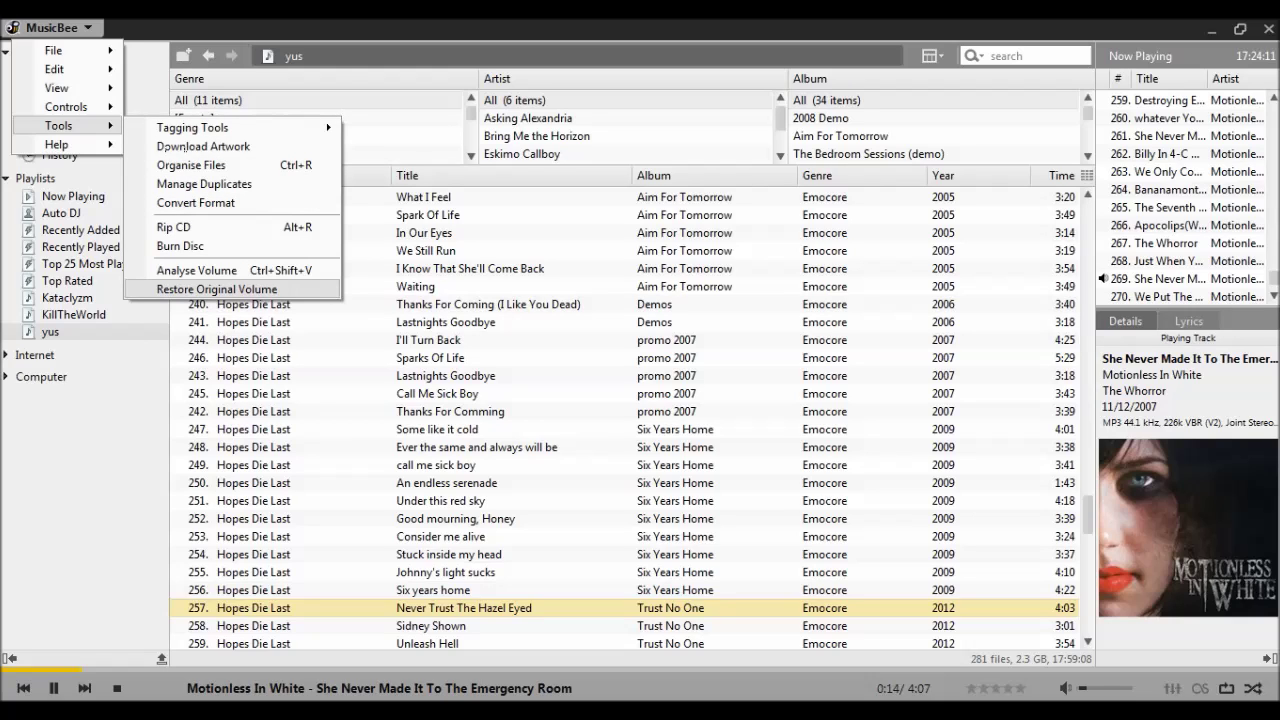
{"action": "key", "text": "Up"}
{"action": "key", "text": "Up"}
{"action": "key", "text": "Up"}
{"action": "key", "text": "Up"}
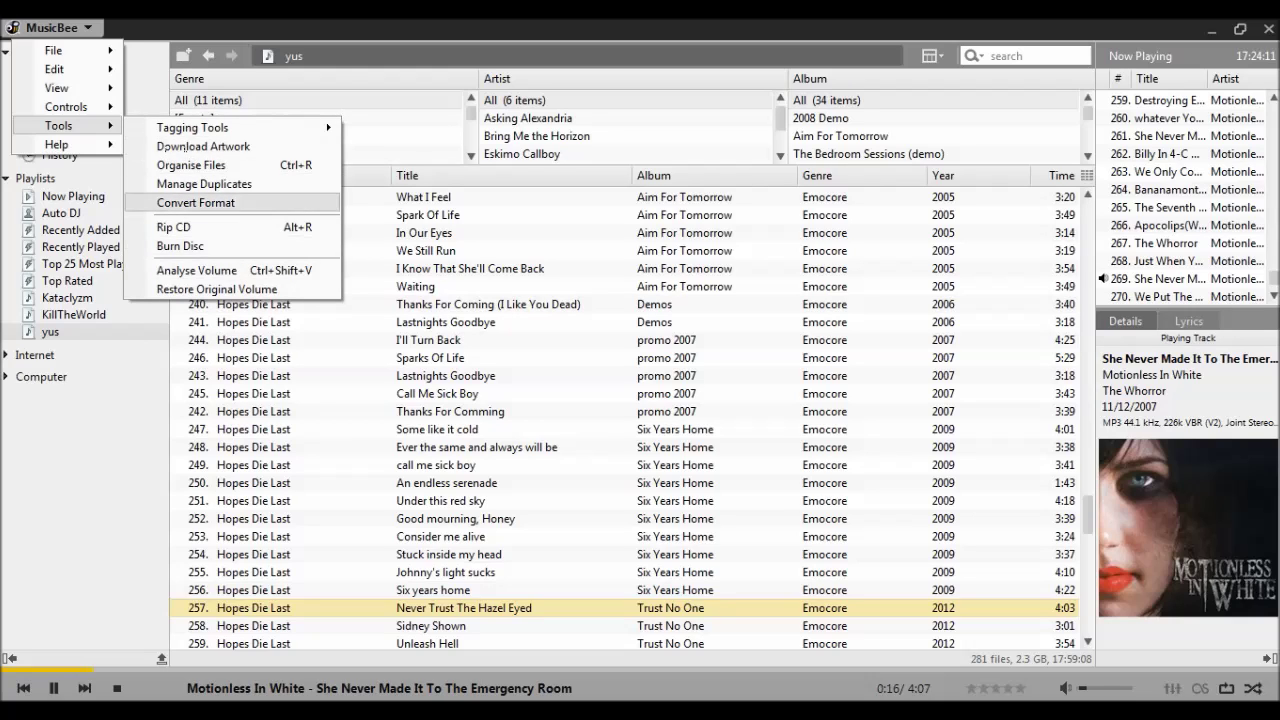
{"action": "key", "text": "Down"}
{"action": "key", "text": "Down"}
{"action": "key", "text": "Down"}
{"action": "key", "text": "Down"}
{"action": "key", "text": "Down"}
{"action": "key", "text": "Down"}
{"action": "key", "text": "Down"}
{"action": "key", "text": "Down"}
{"action": "key", "text": "Down"}
{"action": "key", "text": "Down"}
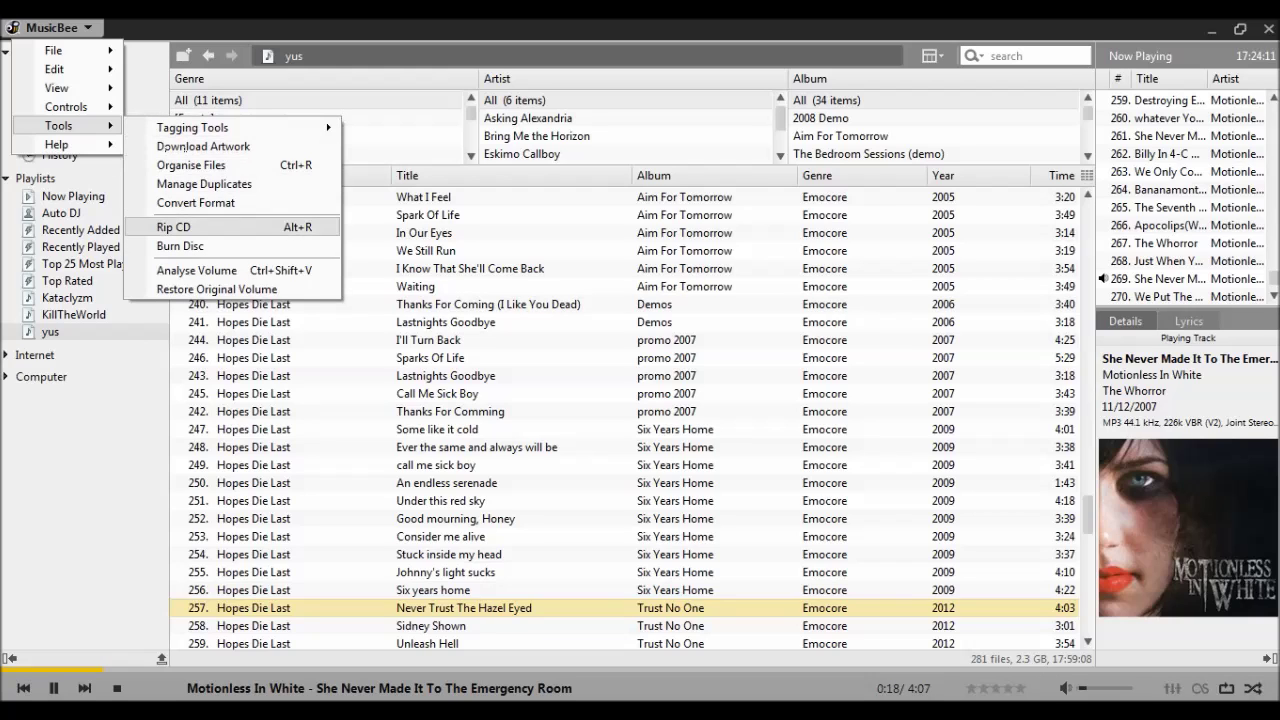
{"action": "mouse_move", "coordinate": [67, 69]}
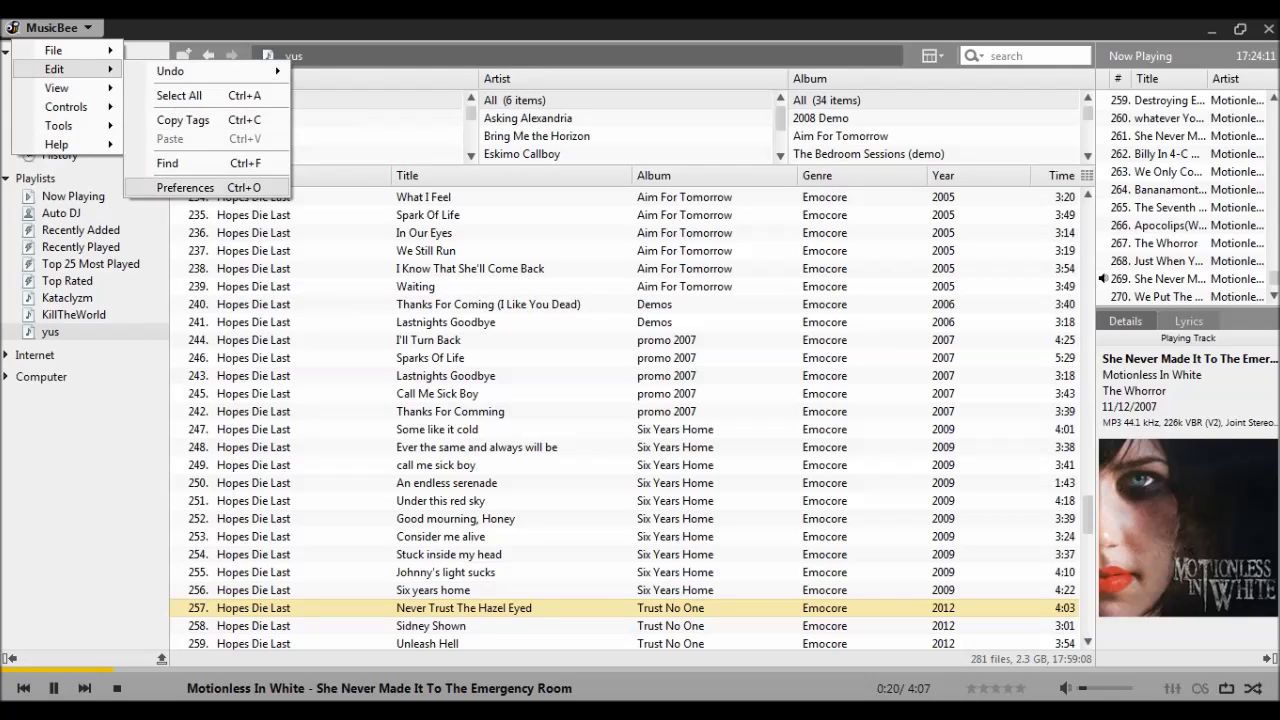
{"action": "key", "text": "Return"}
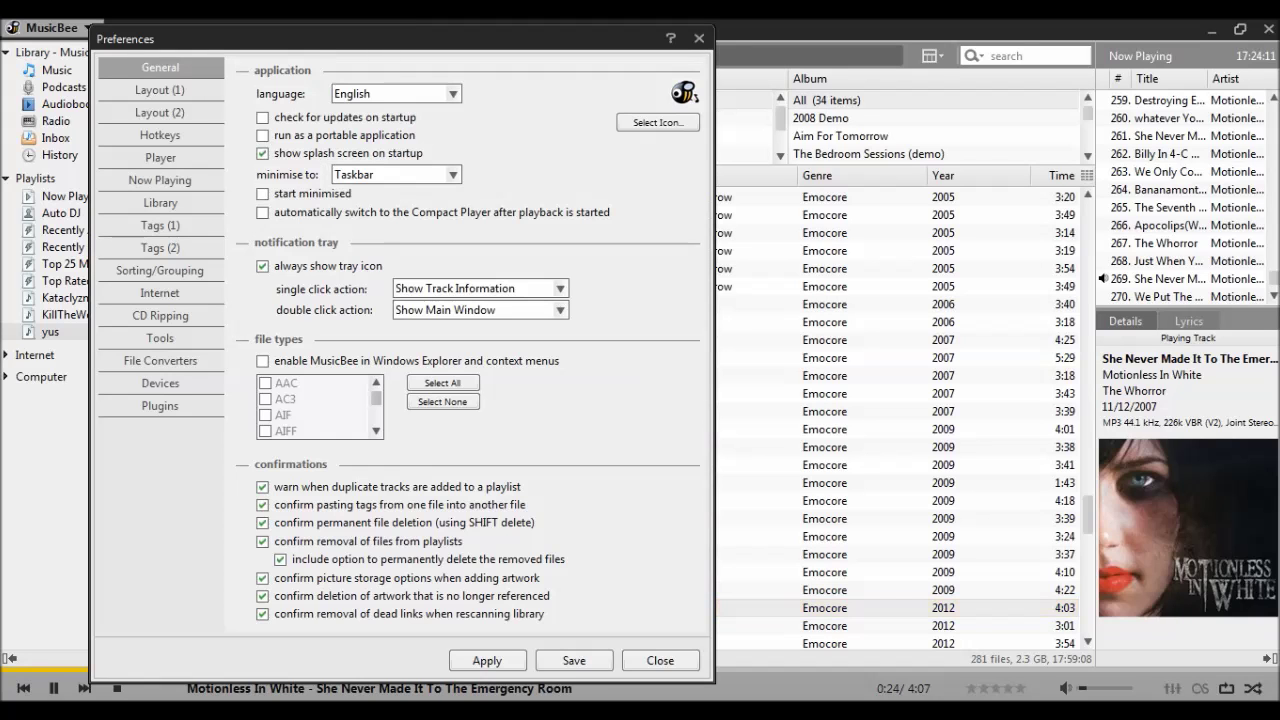
{"action": "left_click", "coordinate": [160, 157]}
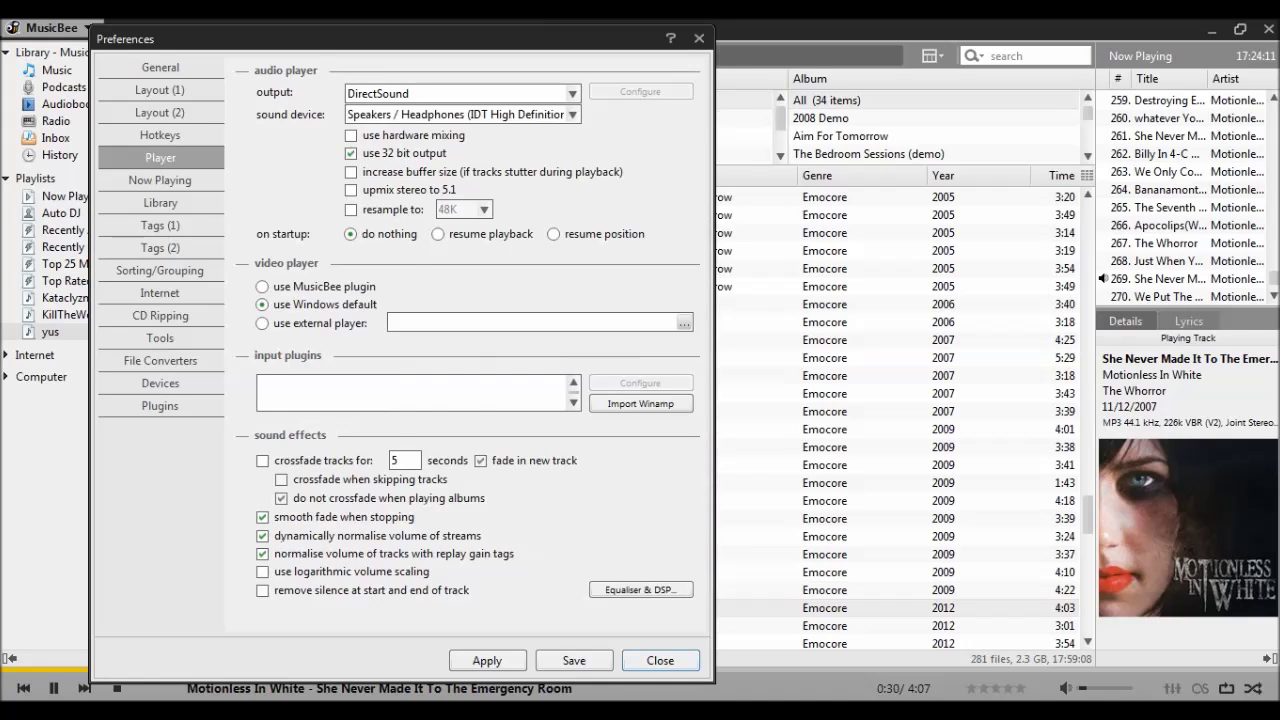
- Close the preferences and switch back to the Voicemeeter mixer
{"action": "key", "text": "Escape"}
{"action": "key", "text": "alt+Tab"}
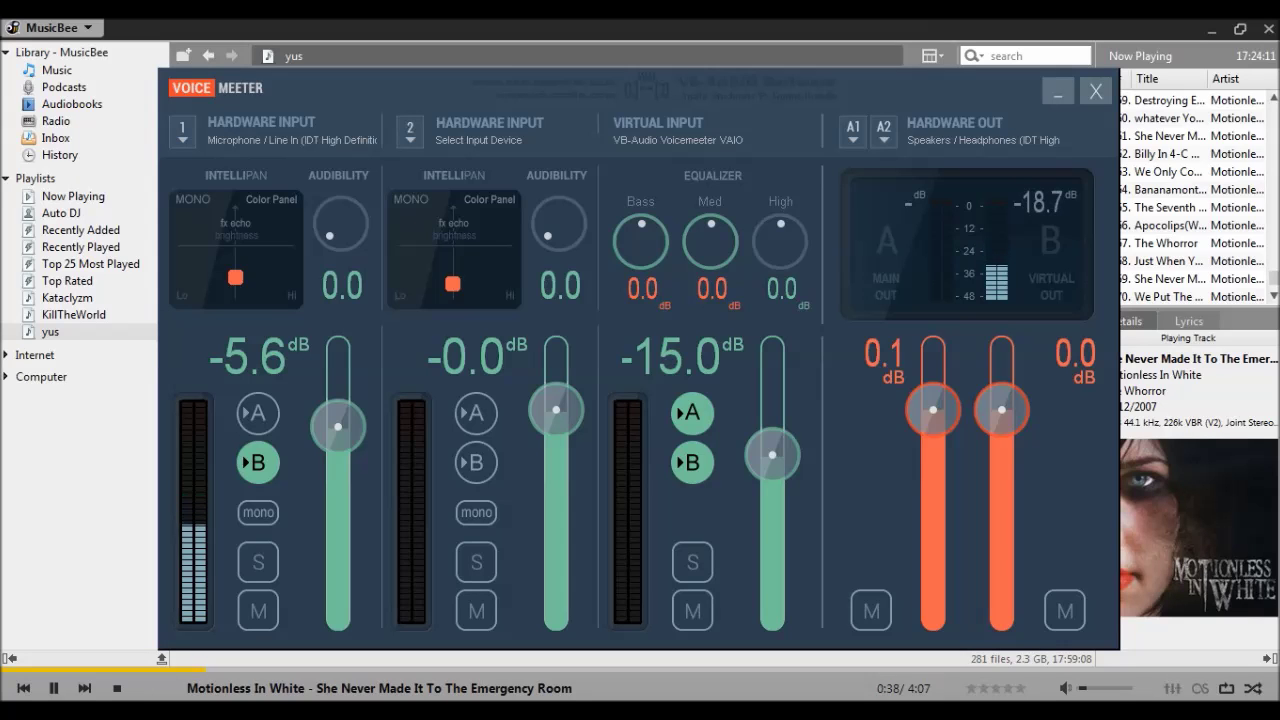
- Switch to the browser's VB-Audio VoiceMeeter page and highlight the note about running the setup program in administrative mode
{"action": "key", "text": "alt+Tab"}
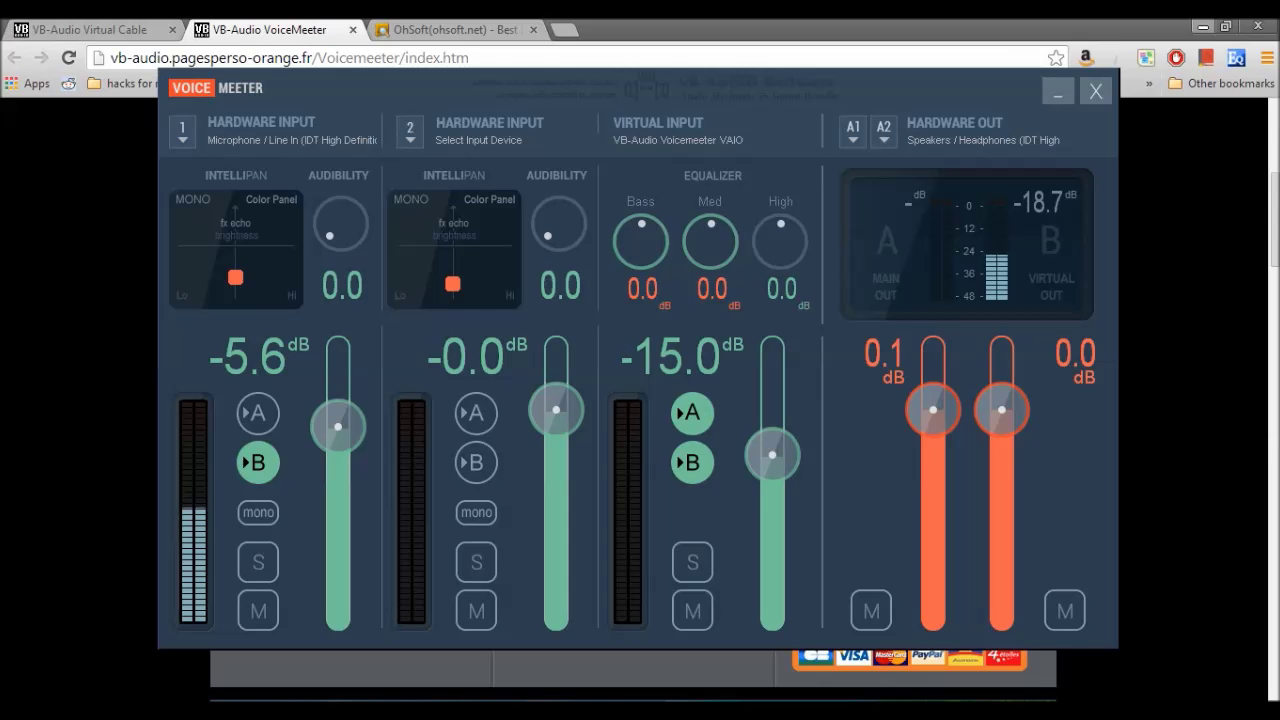
{"action": "left_click", "coordinate": [300, 29]}
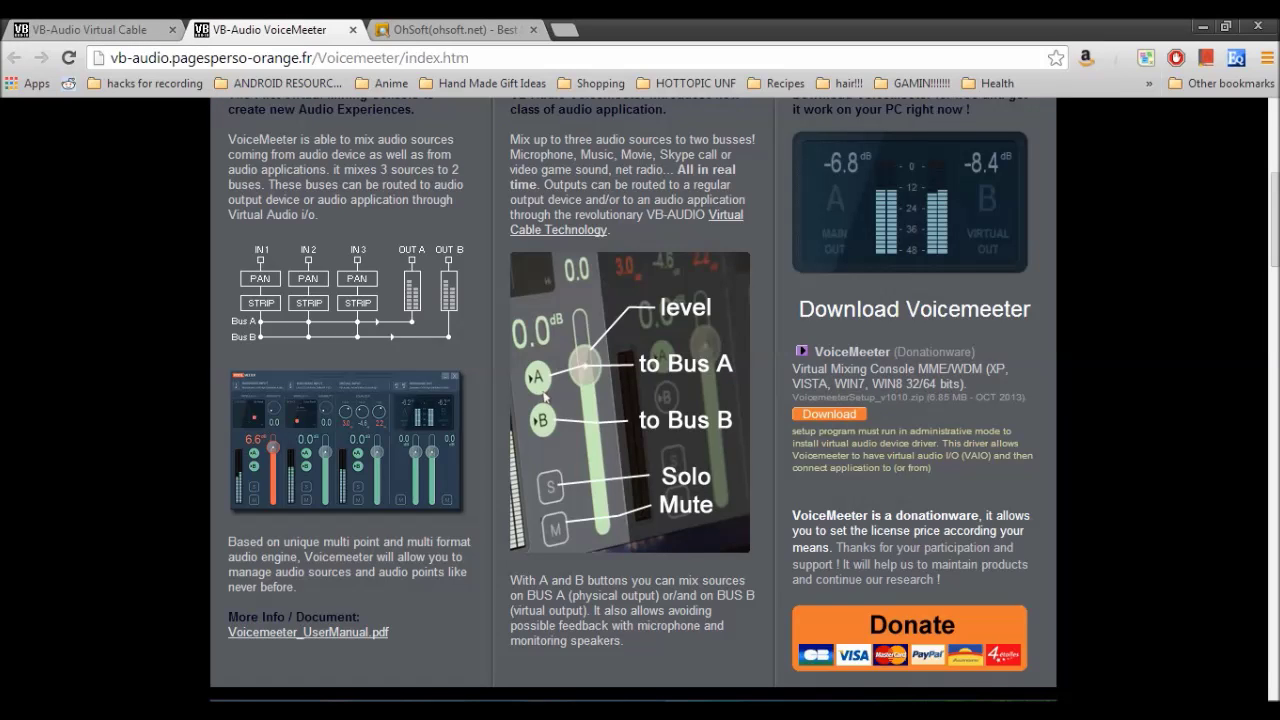
{"action": "left_click_drag", "start_coordinate": [793, 431], "coordinate": [932, 467]}
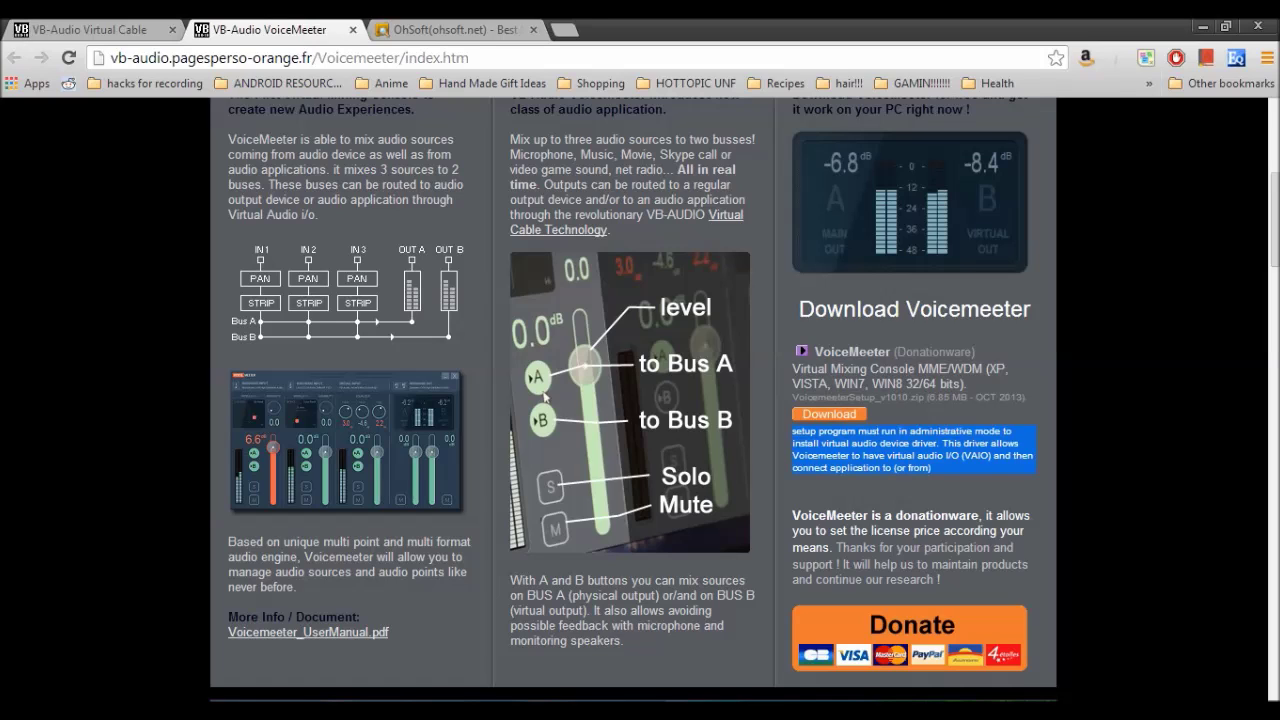
- View the VB-CABLE Driver download section on the VB-Audio Virtual Cable page, briefly checking the Voicemeeter mixer
{"action": "key", "text": "ctrl+shift+Tab"}
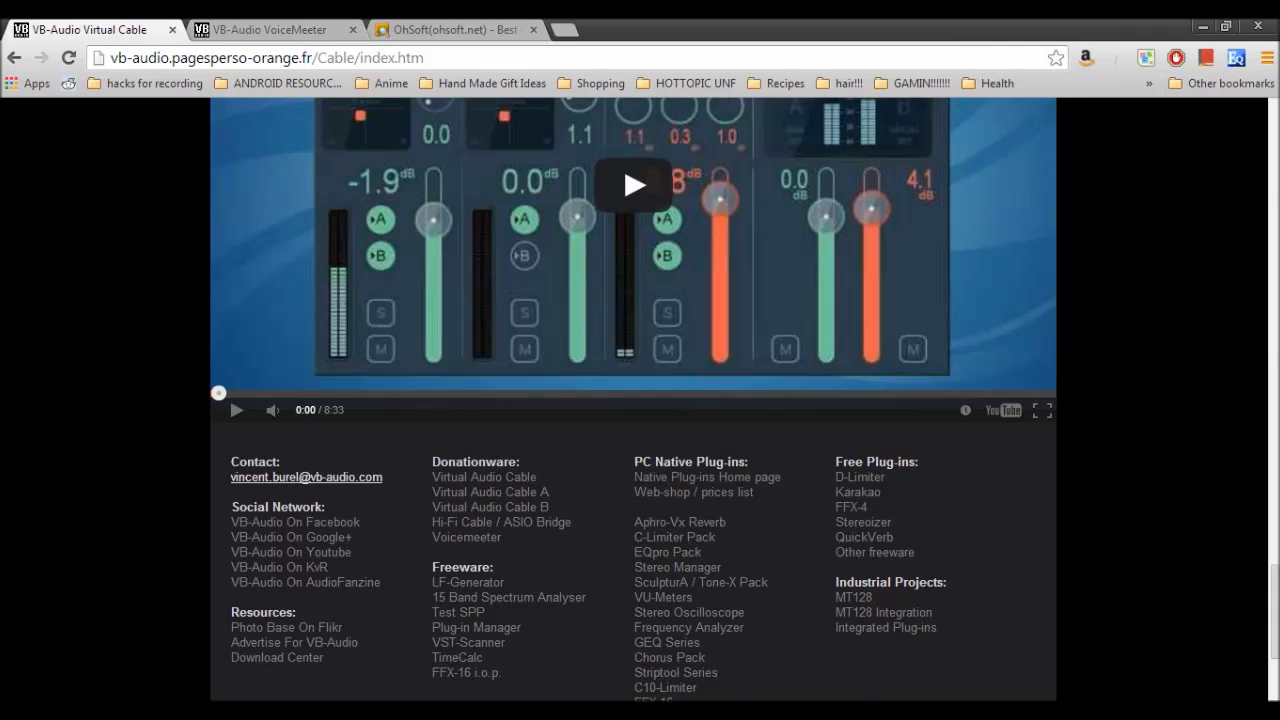
{"action": "key", "text": "Home"}
{"action": "scroll", "coordinate": [633, 398], "scroll_direction": "down", "scroll_amount": 2}
{"action": "scroll", "coordinate": [633, 400], "scroll_direction": "down", "scroll_amount": 2}
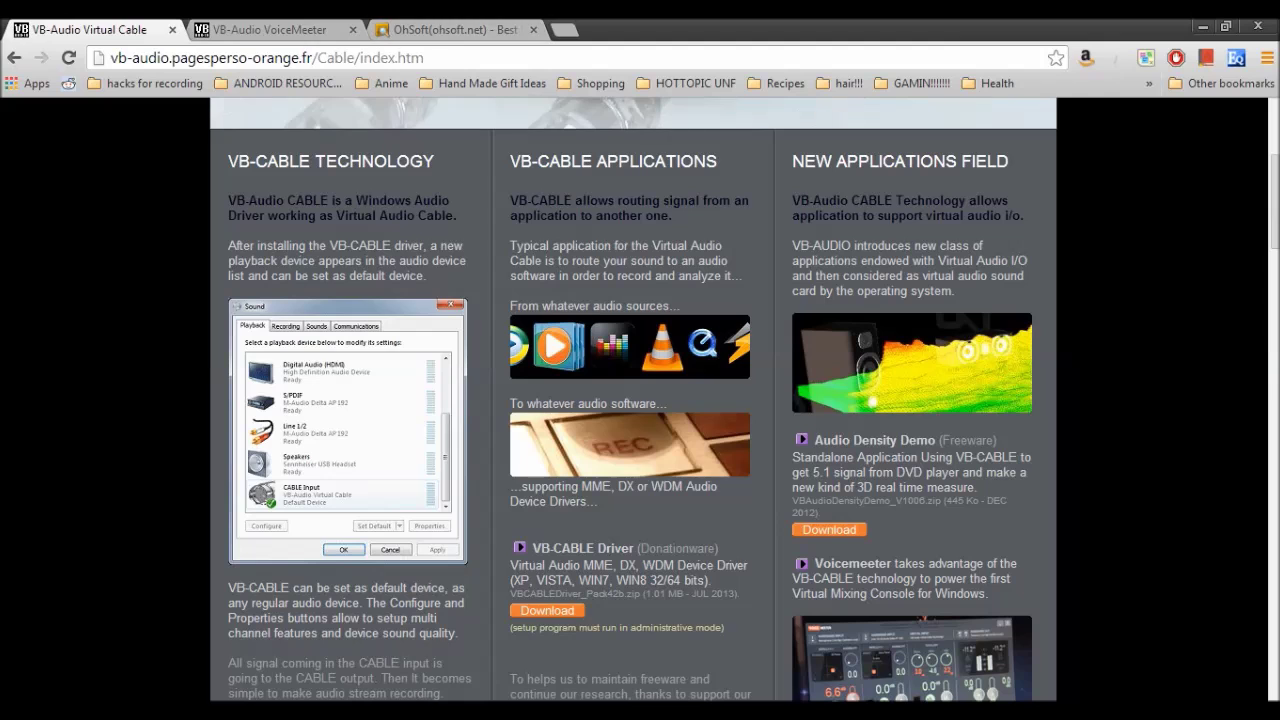
{"action": "key", "text": "alt+Tab"}
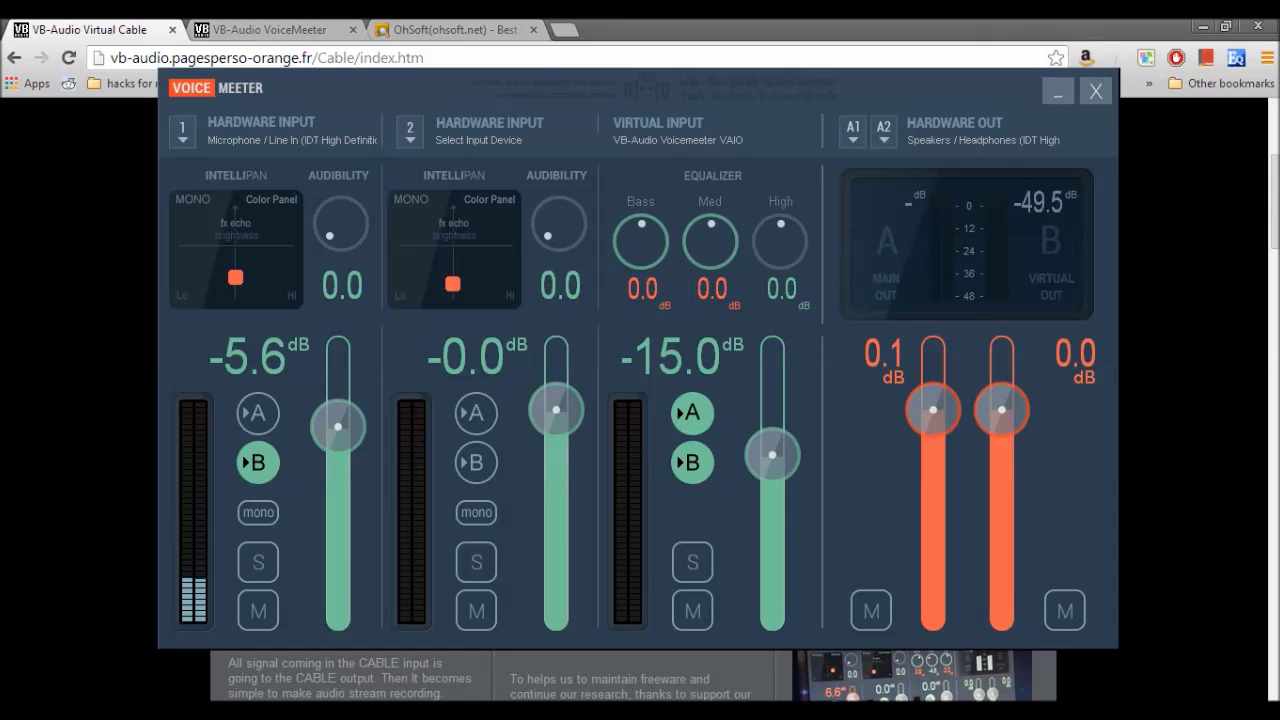
{"action": "key", "text": "alt+Tab"}
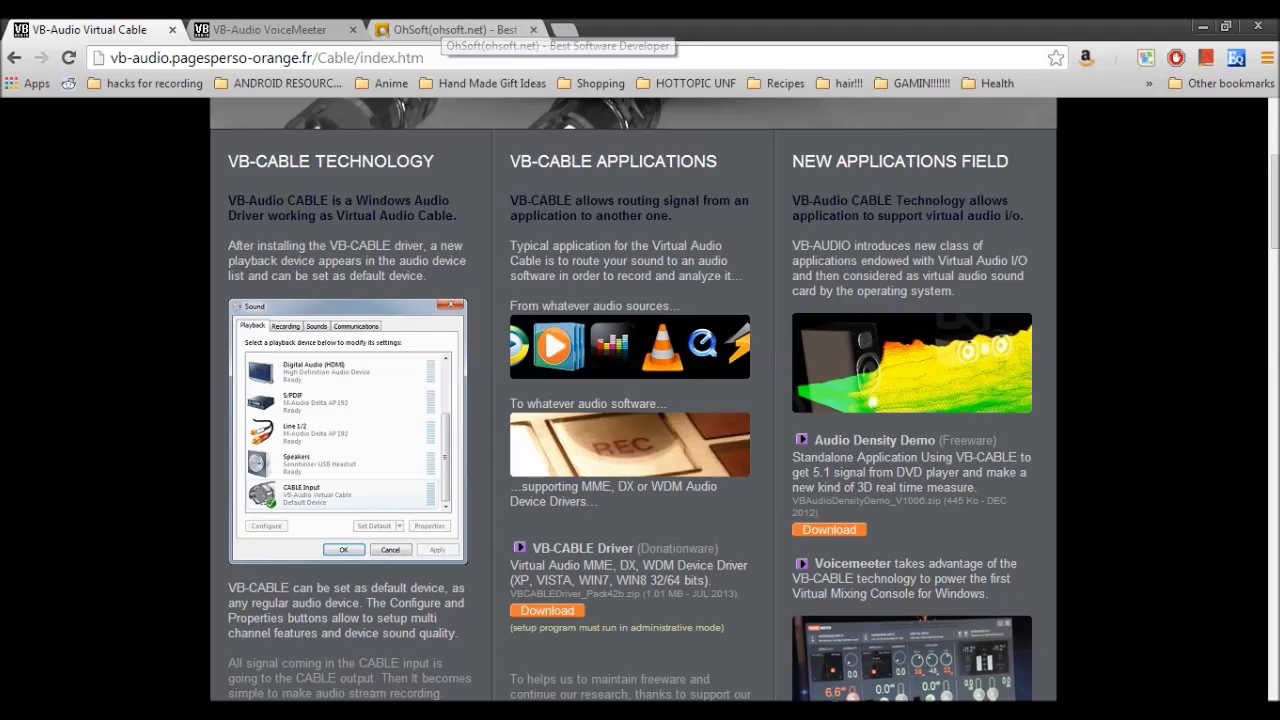
- Examine the oCam screen recorder page, including its title, product features, how-to-start section and the codec and options dialog pictures
{"action": "left_click", "coordinate": [455, 29]}
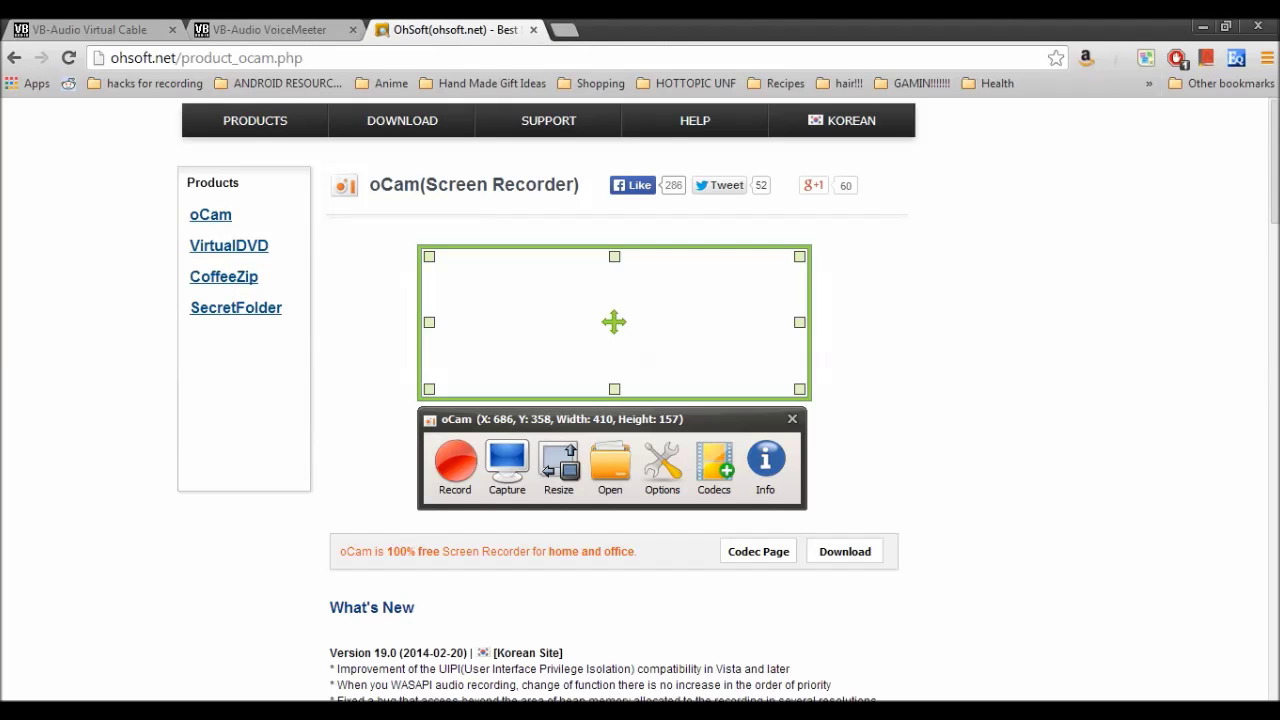
{"action": "left_click_drag", "start_coordinate": [369, 184], "coordinate": [576, 184]}
{"action": "scroll", "coordinate": [640, 400], "scroll_direction": "down", "scroll_amount": 7}
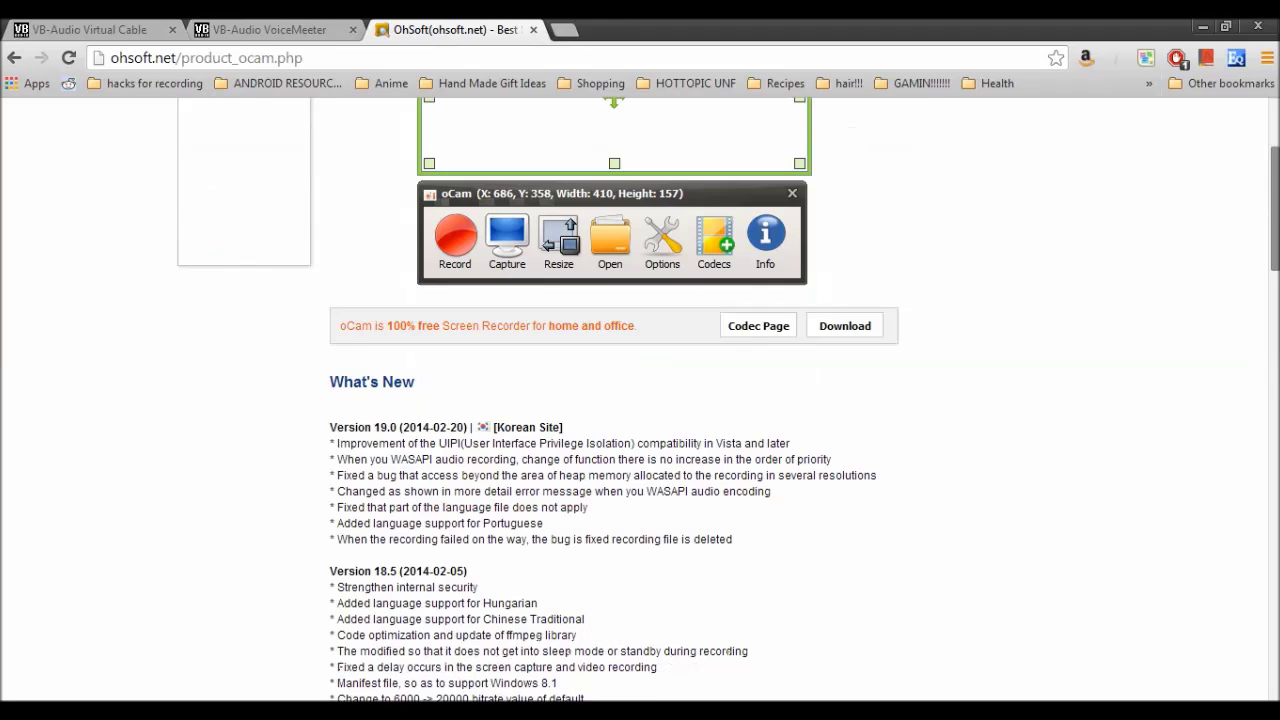
{"action": "scroll", "coordinate": [640, 400], "scroll_direction": "up", "scroll_amount": 6}
{"action": "scroll", "coordinate": [640, 400], "scroll_direction": "down", "scroll_amount": 8}
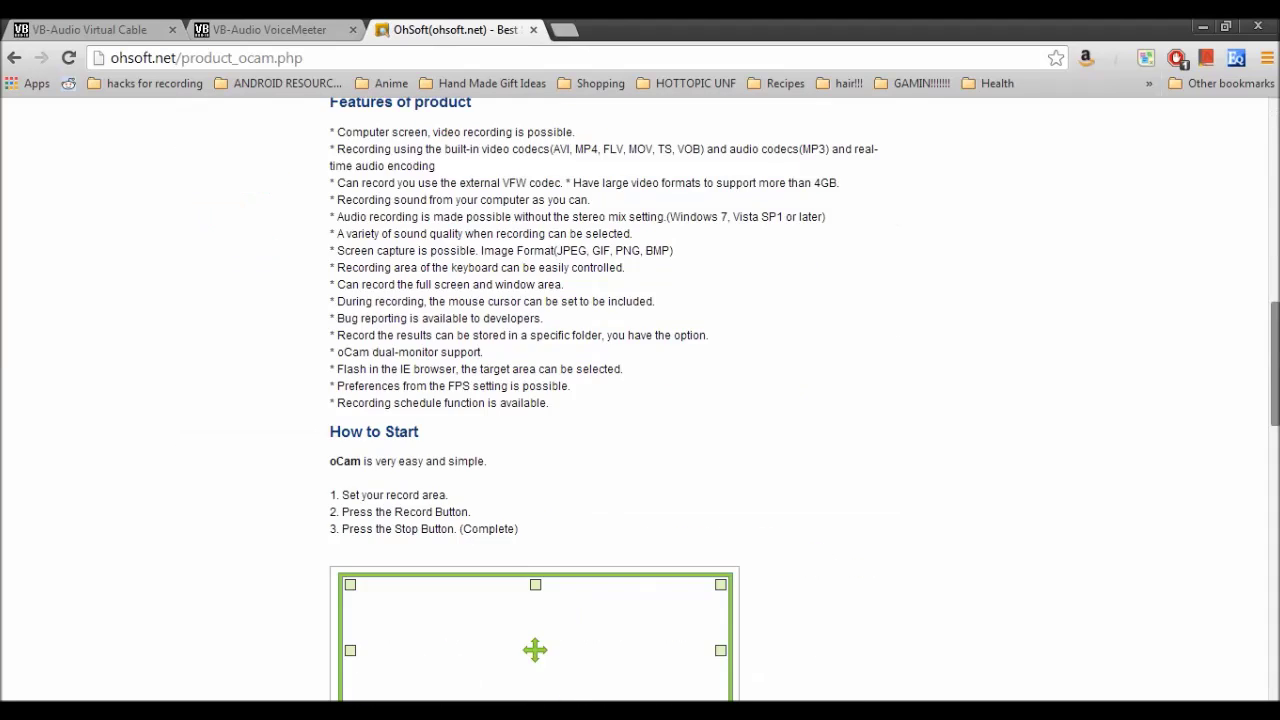
{"action": "scroll", "coordinate": [640, 400], "scroll_direction": "up", "scroll_amount": 4}
{"action": "scroll", "coordinate": [640, 400], "scroll_direction": "down", "scroll_amount": 5}
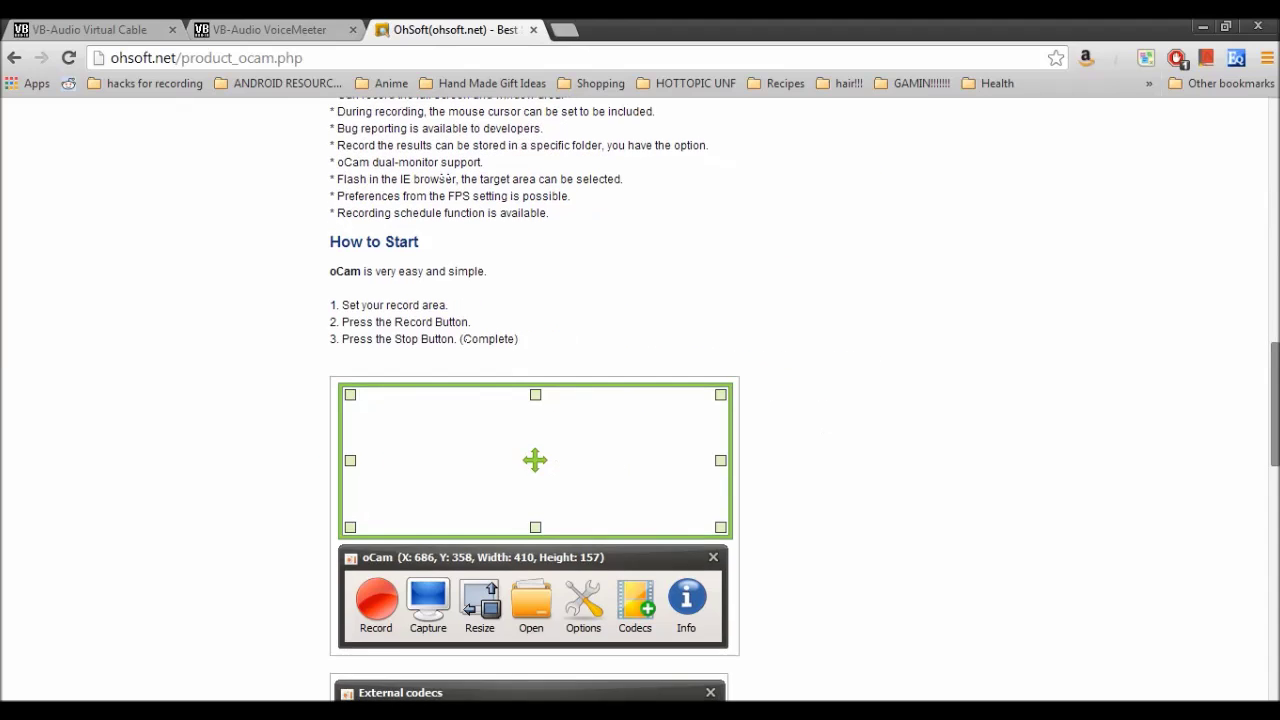
{"action": "scroll", "coordinate": [640, 400], "scroll_direction": "up", "scroll_amount": 1}
{"action": "scroll", "coordinate": [640, 400], "scroll_direction": "down", "scroll_amount": 3}
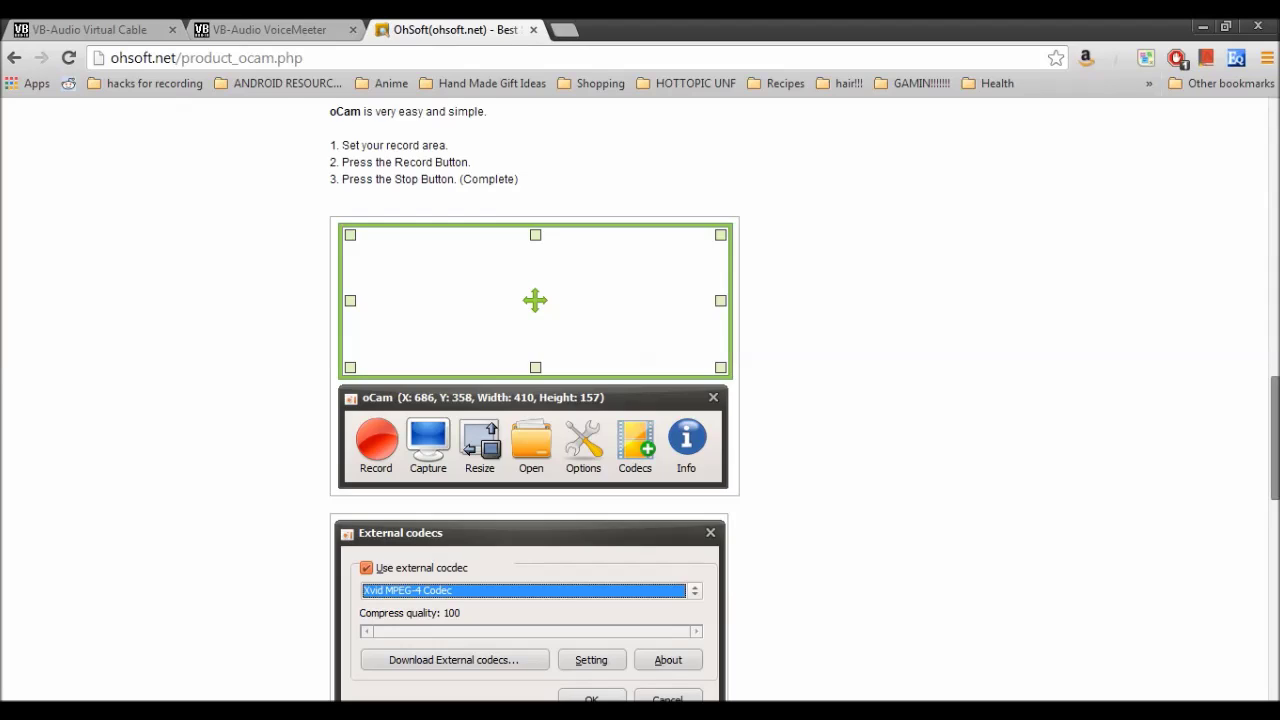
{"action": "scroll", "coordinate": [640, 400], "scroll_direction": "down", "scroll_amount": 3}
{"action": "scroll", "coordinate": [640, 400], "scroll_direction": "down", "scroll_amount": 3}
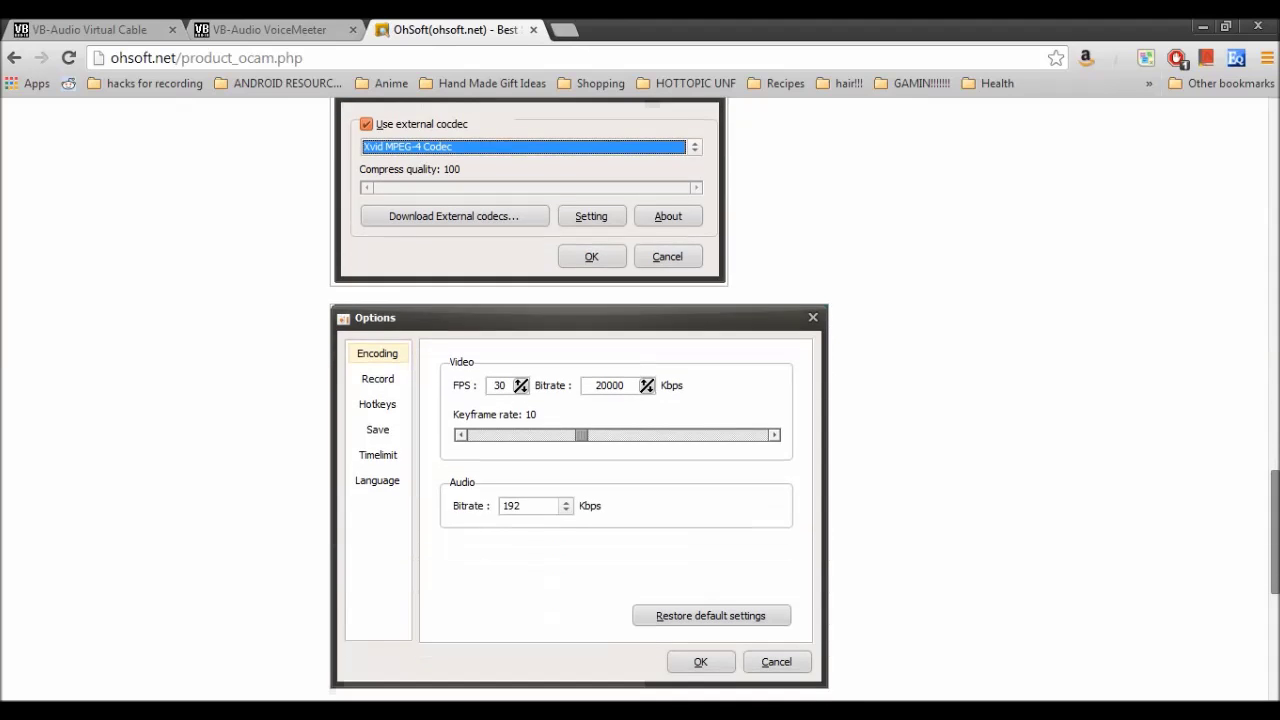
{"action": "scroll", "coordinate": [640, 400], "scroll_direction": "up", "scroll_amount": 2}
{"action": "scroll", "coordinate": [640, 400], "scroll_direction": "up", "scroll_amount": 3}
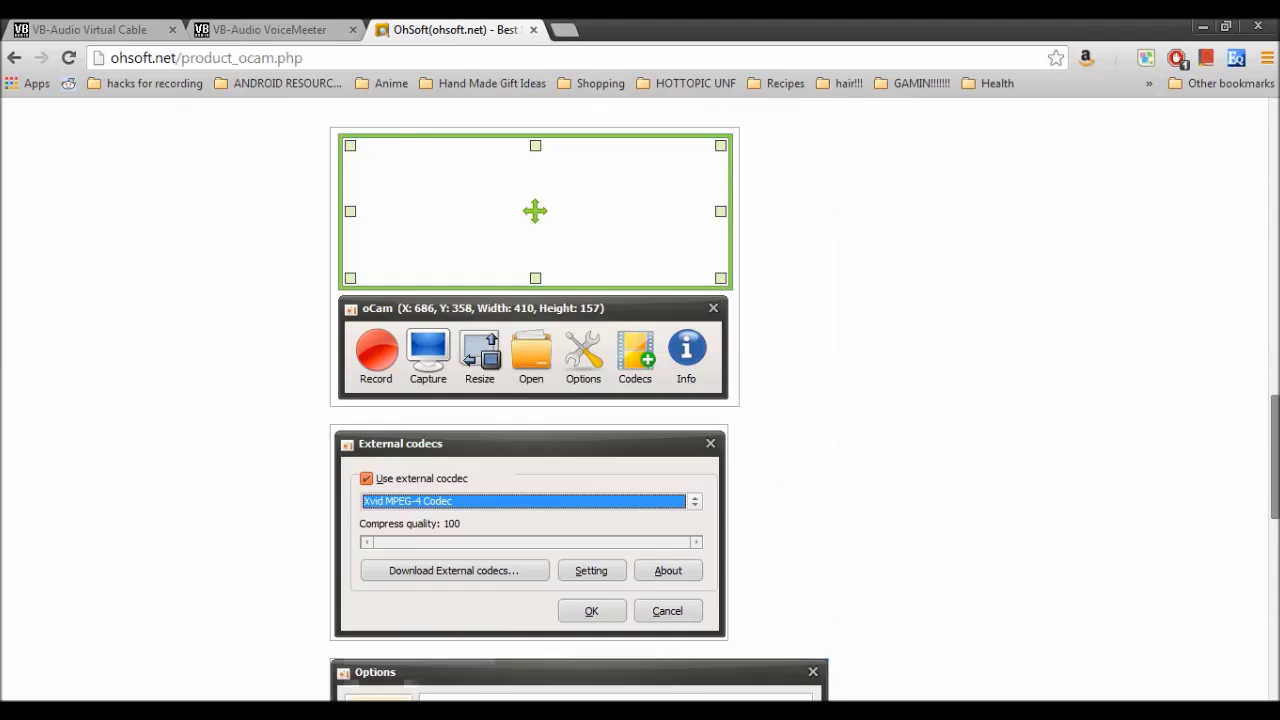
{"action": "scroll", "coordinate": [640, 400], "scroll_direction": "down", "scroll_amount": 3}
{"action": "scroll", "coordinate": [640, 400], "scroll_direction": "up", "scroll_amount": 3}
{"action": "scroll", "coordinate": [640, 400], "scroll_direction": "up", "scroll_amount": 15}
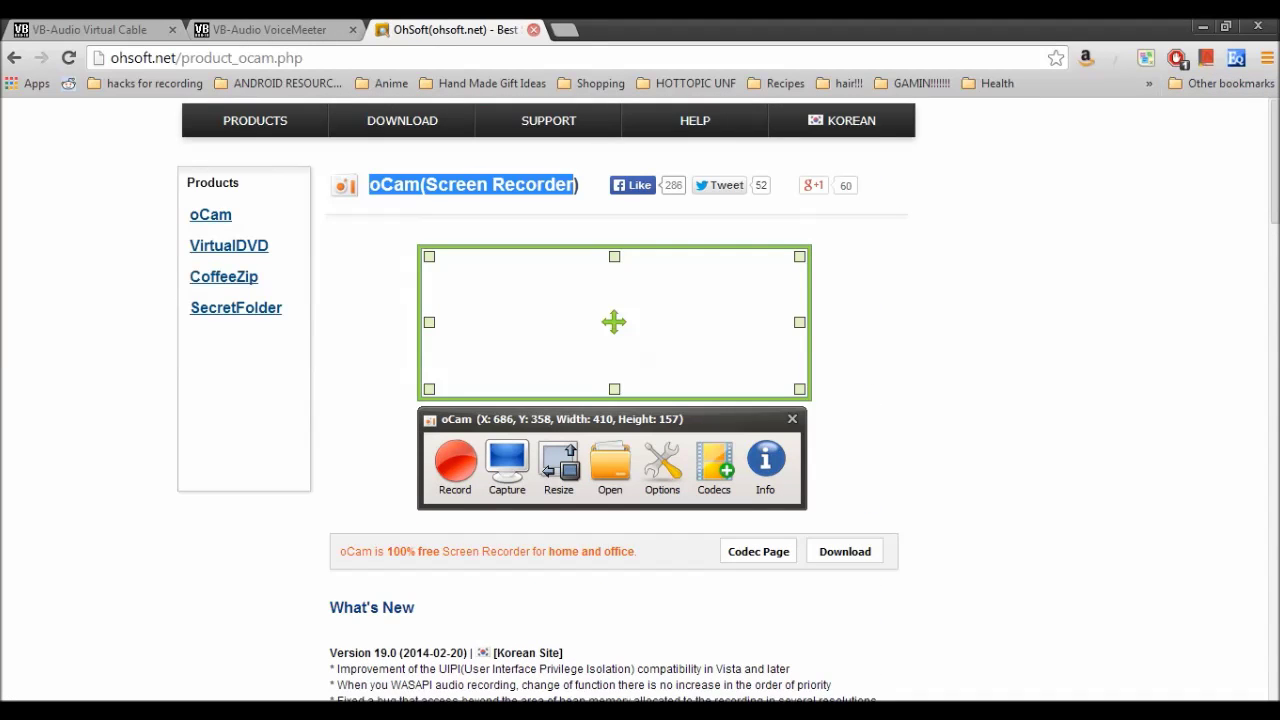
- Close the oCam page, switch back to the Voicemeeter mixer and open the A1 hardware output device list
{"action": "left_click", "coordinate": [533, 29]}
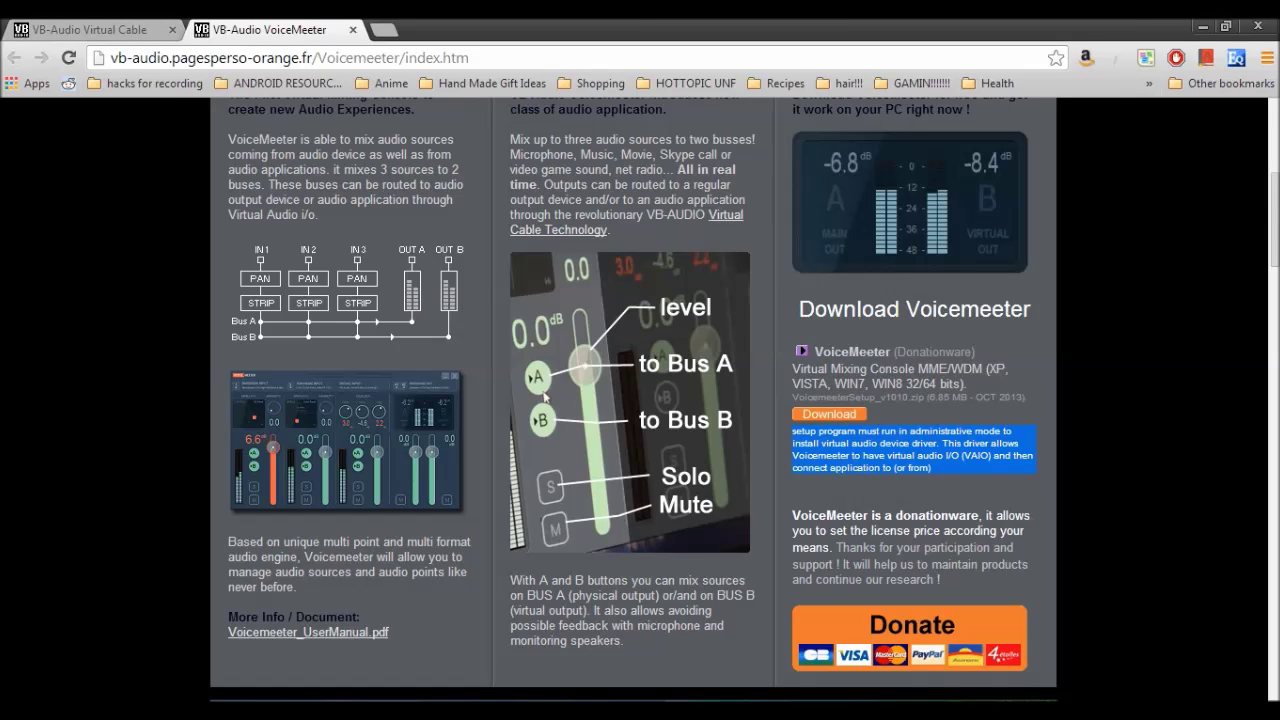
{"action": "key", "text": "alt+Tab"}
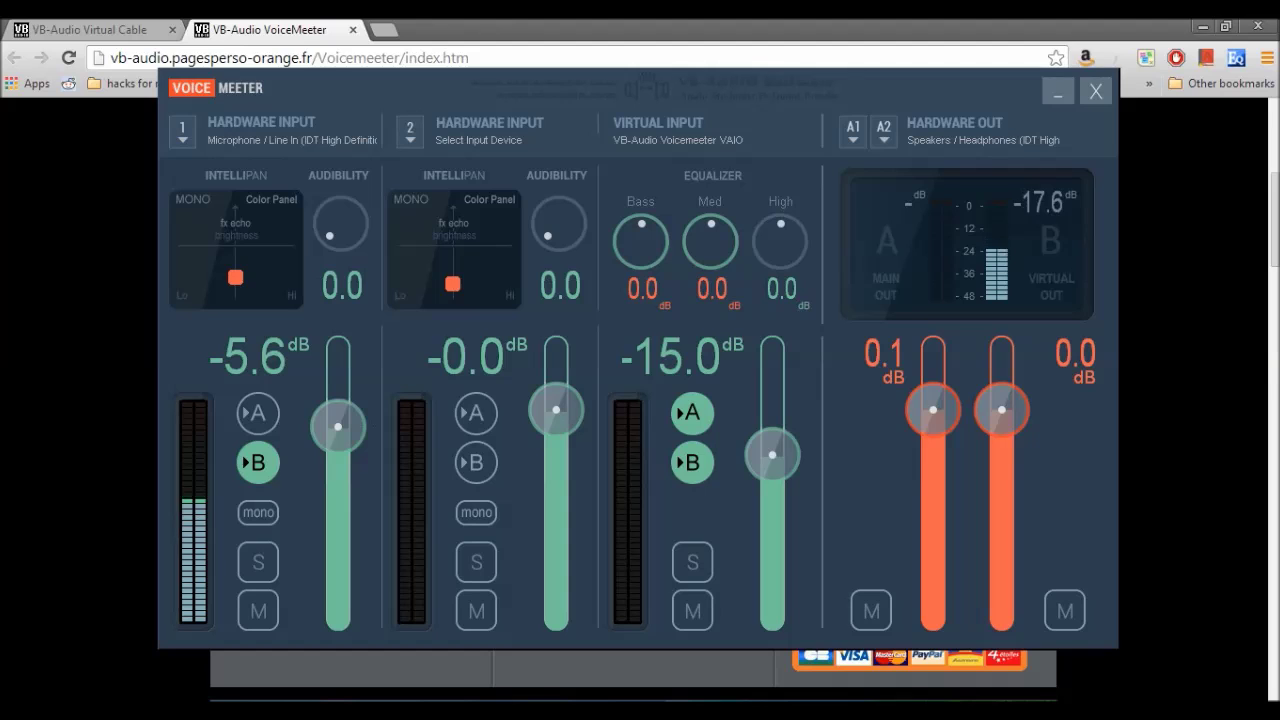
{"action": "left_click", "coordinate": [853, 131]}
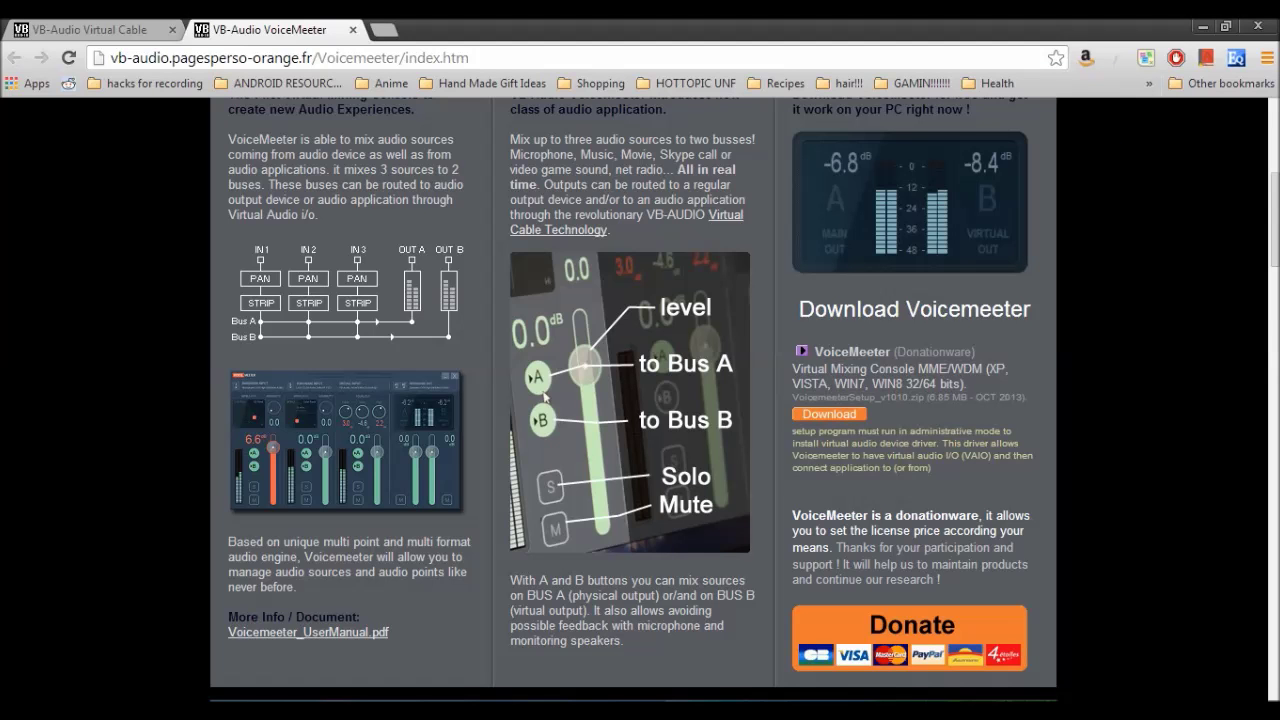
- Open the Windows playback devices, inspect the VoiceMeeter Input device's options and properties, and close the Sound settings
{"action": "right_click", "coordinate": [1178, 710]}
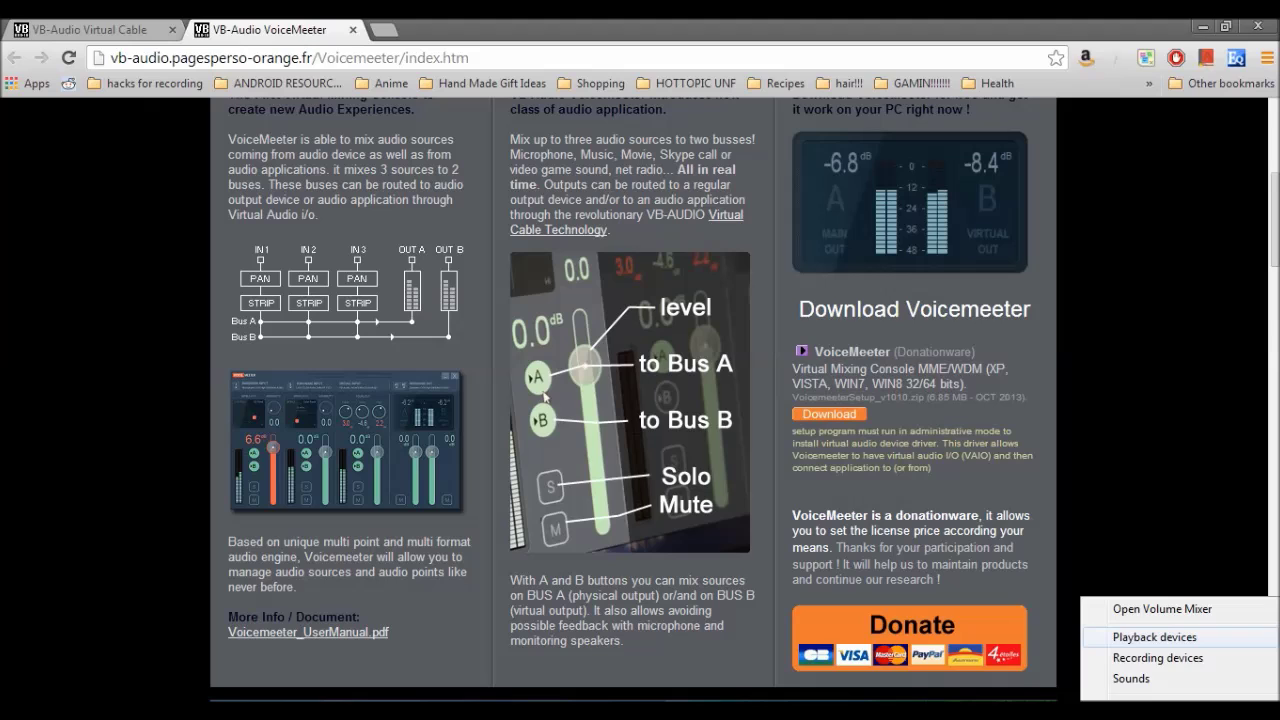
{"action": "left_click", "coordinate": [1155, 637]}
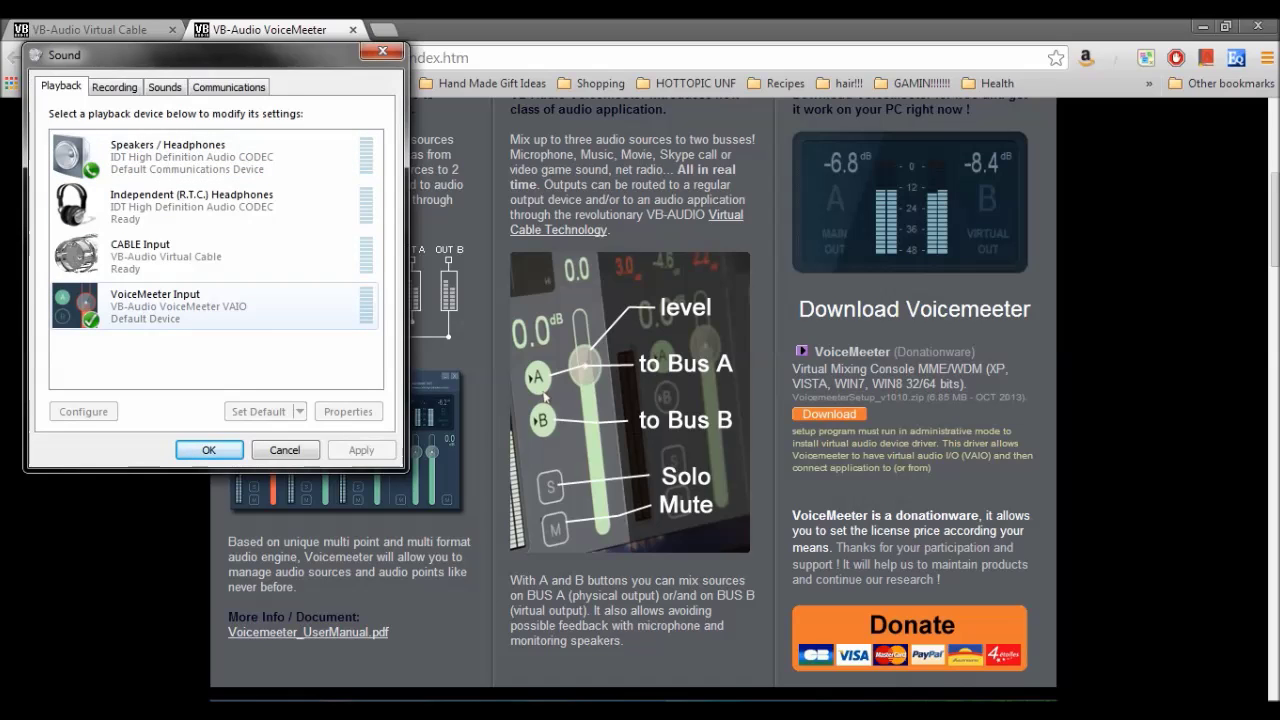
{"action": "right_click", "coordinate": [150, 296]}
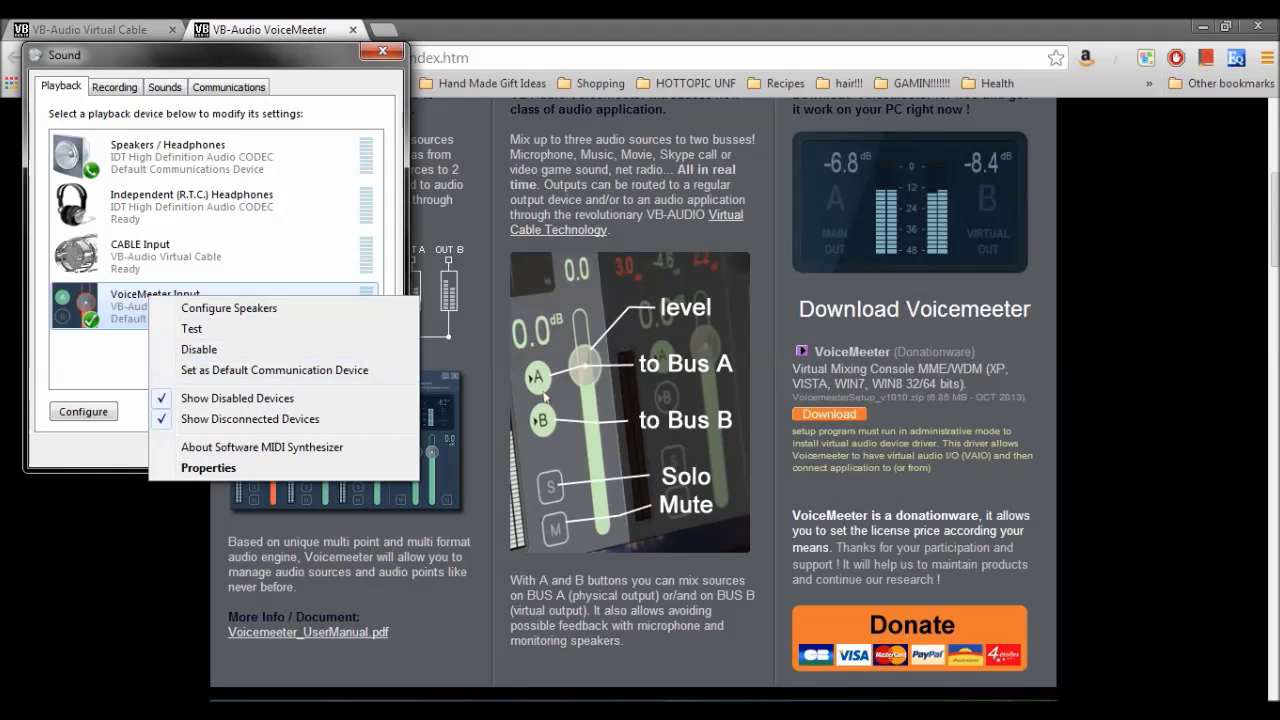
{"action": "left_click", "coordinate": [120, 365]}
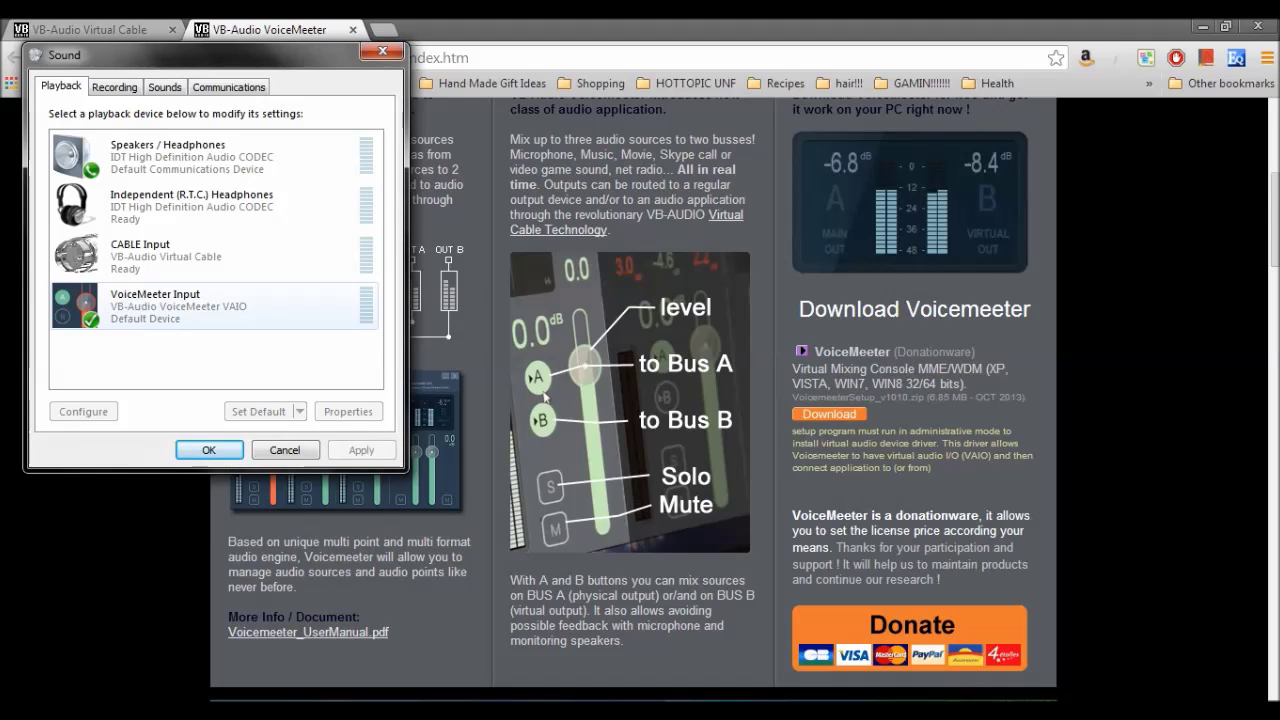
{"action": "double_click", "coordinate": [155, 300]}
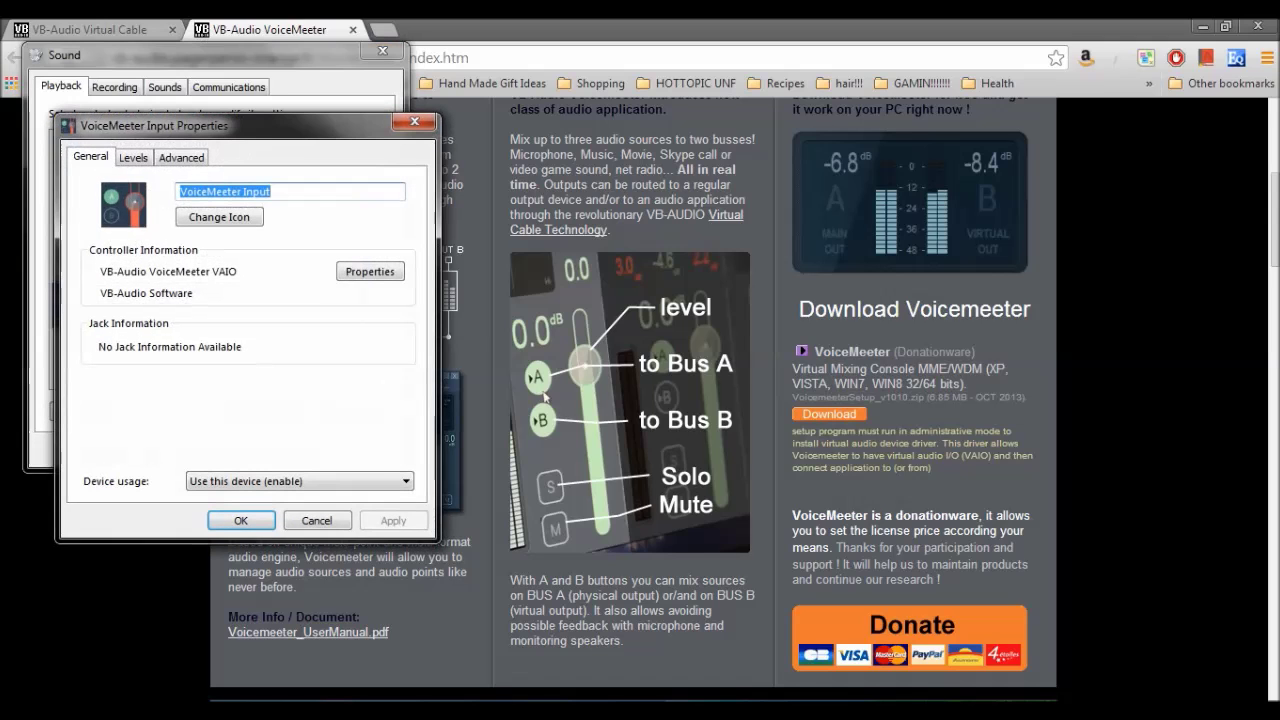
{"action": "left_click", "coordinate": [414, 121]}
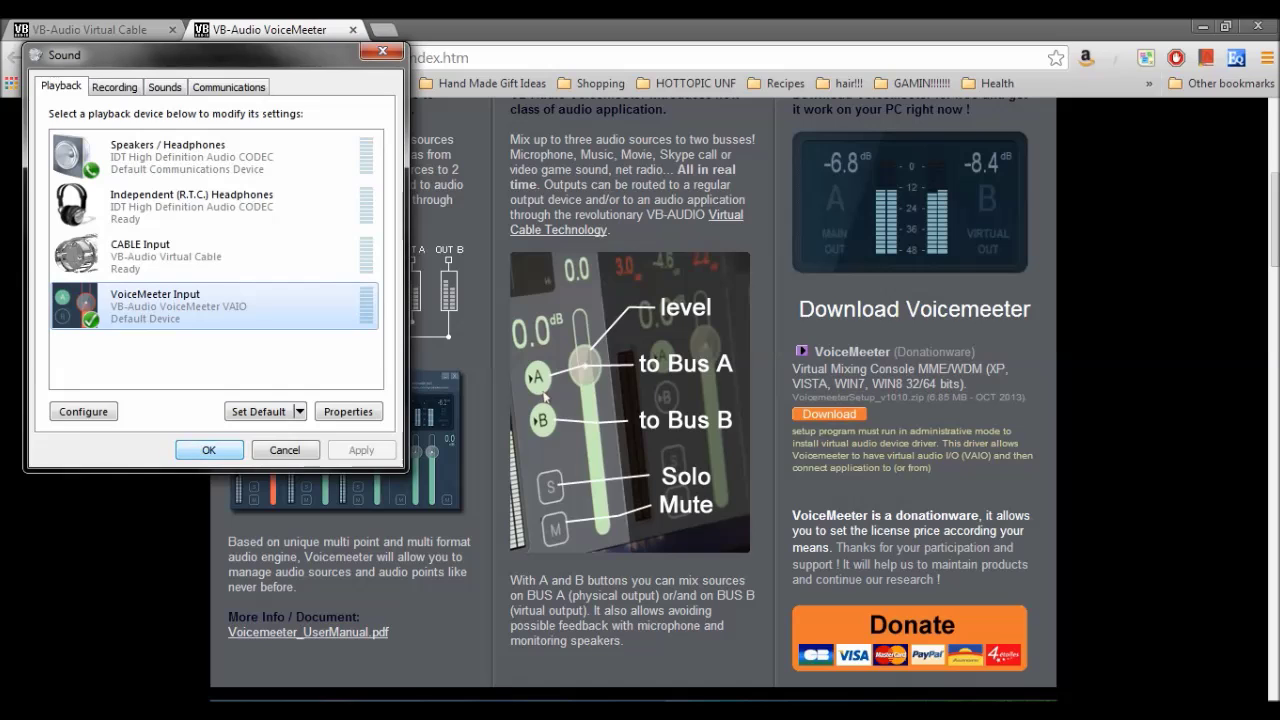
{"action": "key", "text": "Return"}
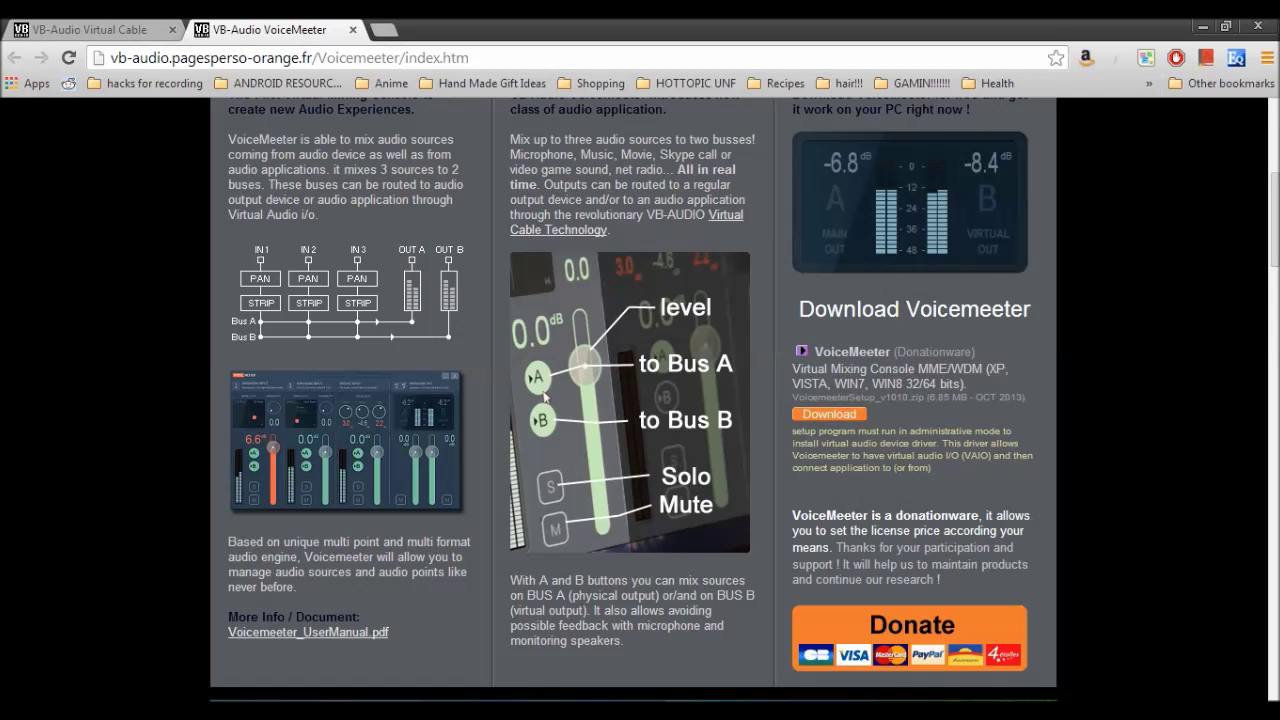
- Switch to the Voicemeeter mixer and view the devices available for Hardware Input 1, keeping the current selection
{"action": "key", "text": "alt+Tab"}
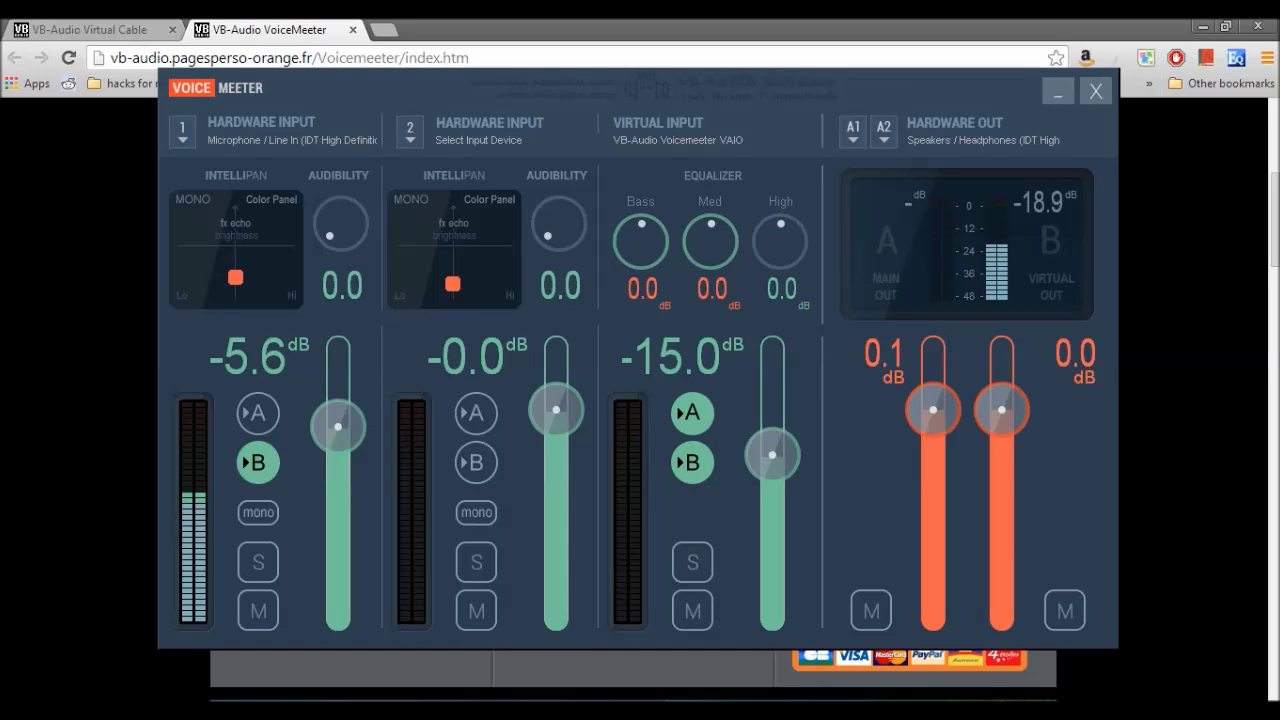
{"action": "left_click", "coordinate": [182, 131]}
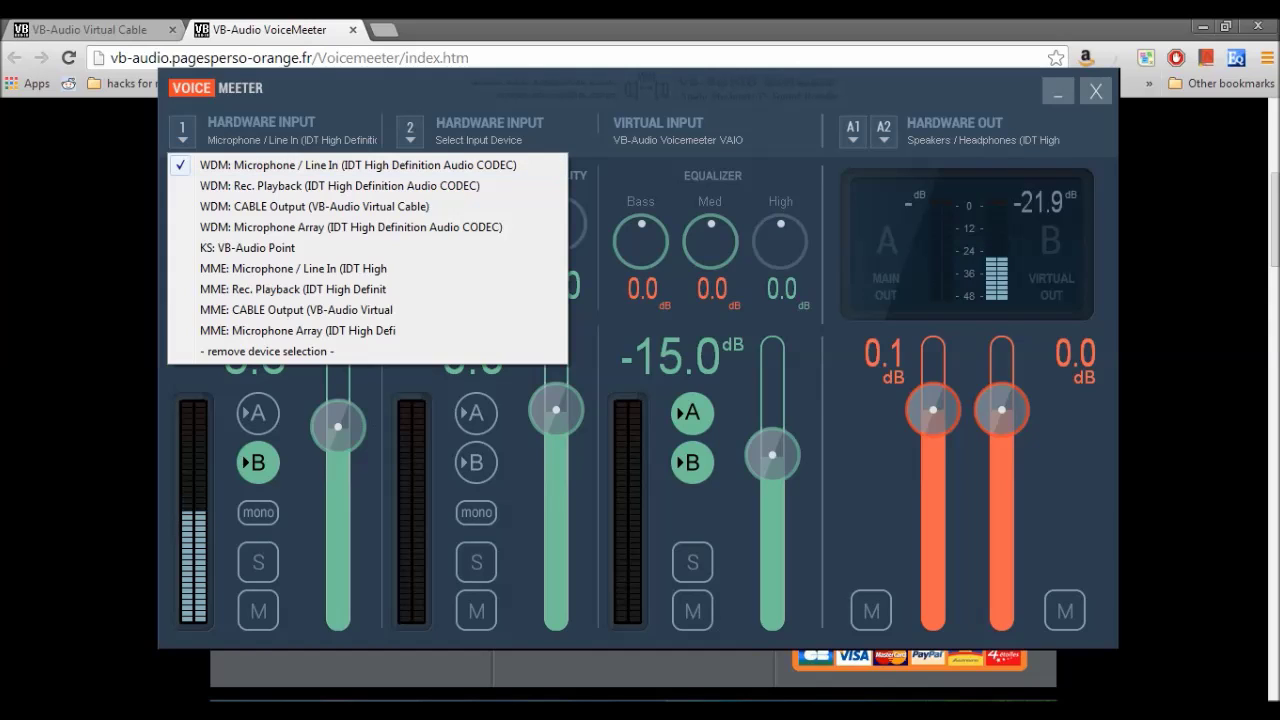
{"action": "key", "text": "Escape"}
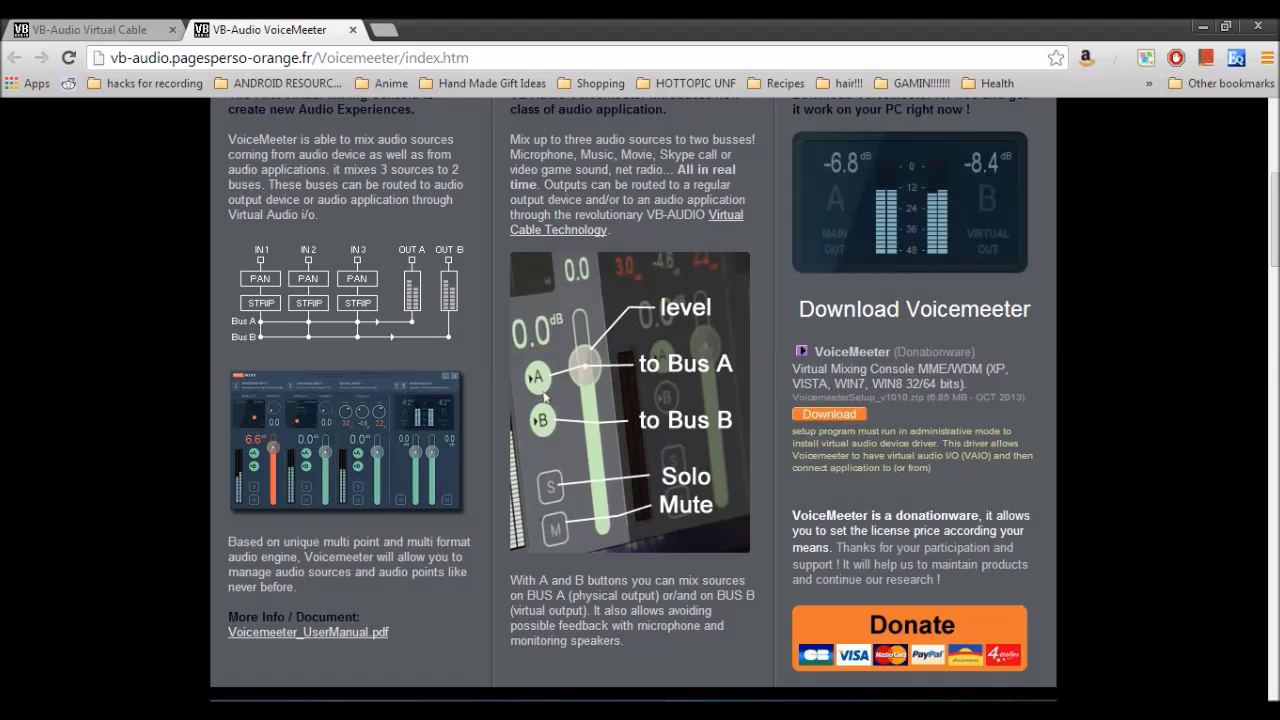
- Open the Windows recording devices and select the VoiceMeeter Output device
{"action": "mouse_move", "coordinate": [722, 716]}
{"action": "right_click", "coordinate": [1180, 716]}
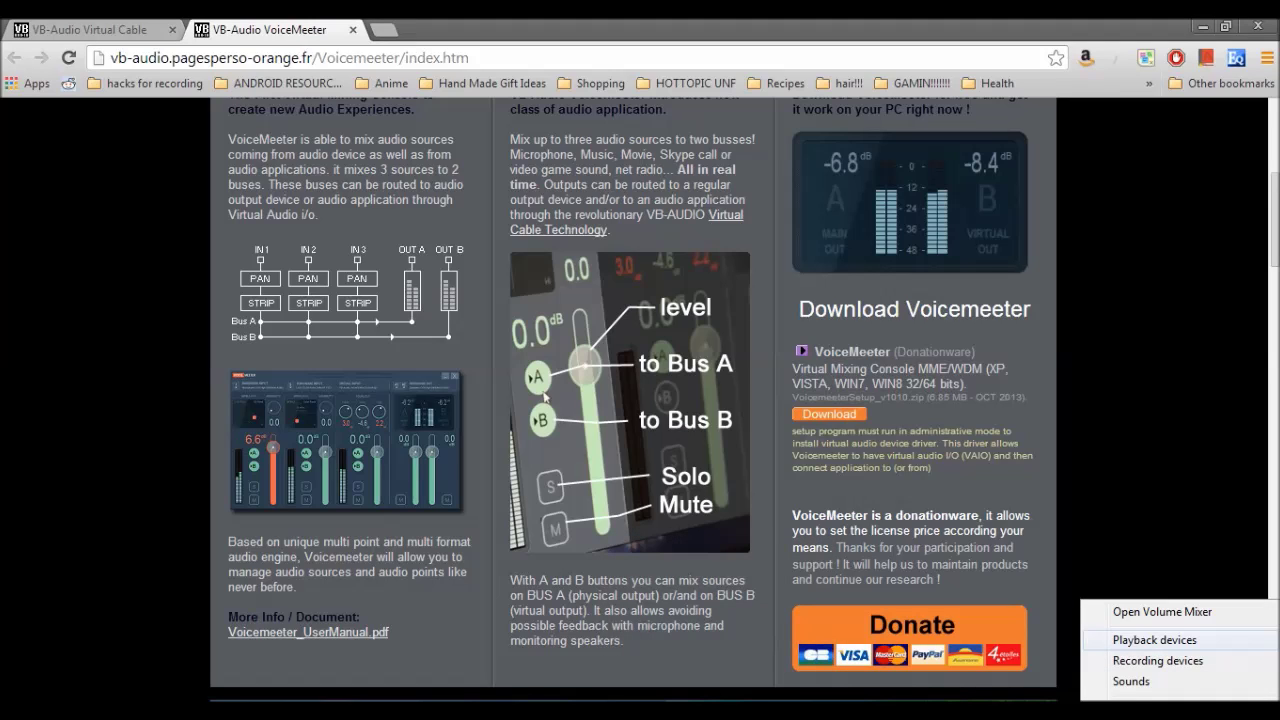
{"action": "left_click", "coordinate": [1155, 640]}
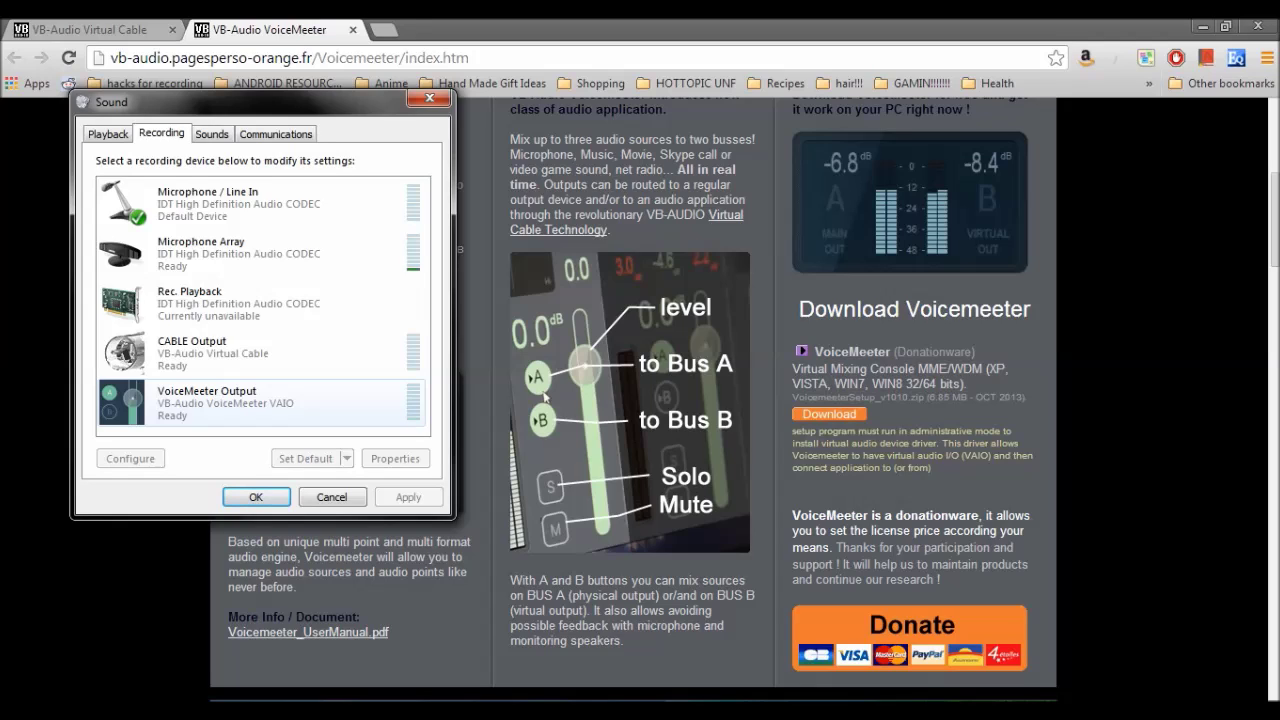
{"action": "left_click", "coordinate": [262, 402]}
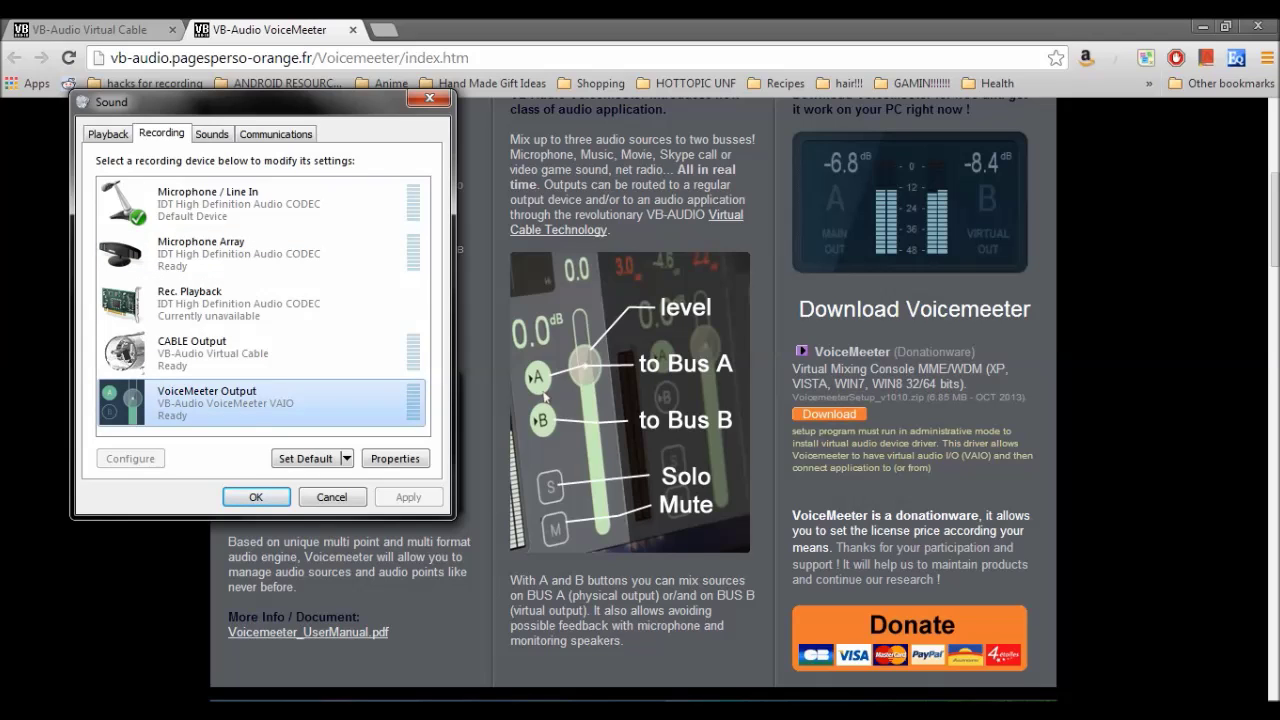
- Switch to the Voicemeeter mixer and on to MusicBee, and briefly view MusicBee's main menu
{"action": "key", "text": "alt+Tab"}
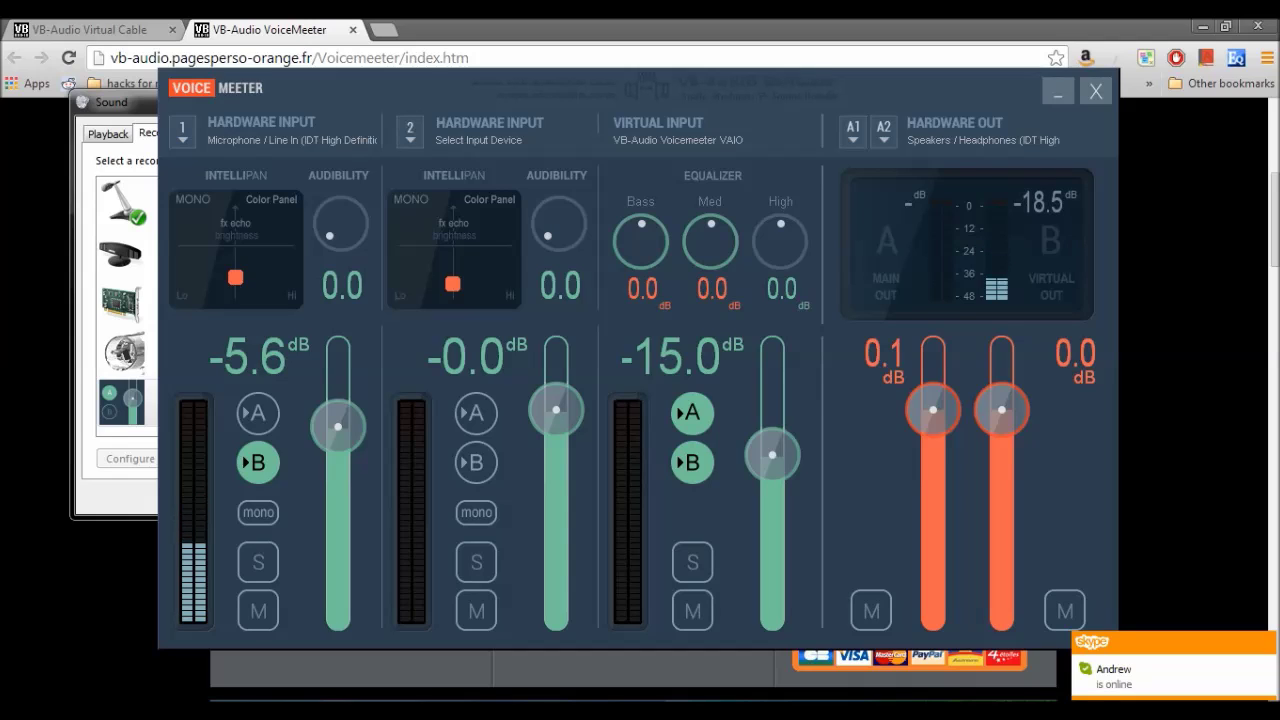
{"action": "key", "text": "alt+Tab"}
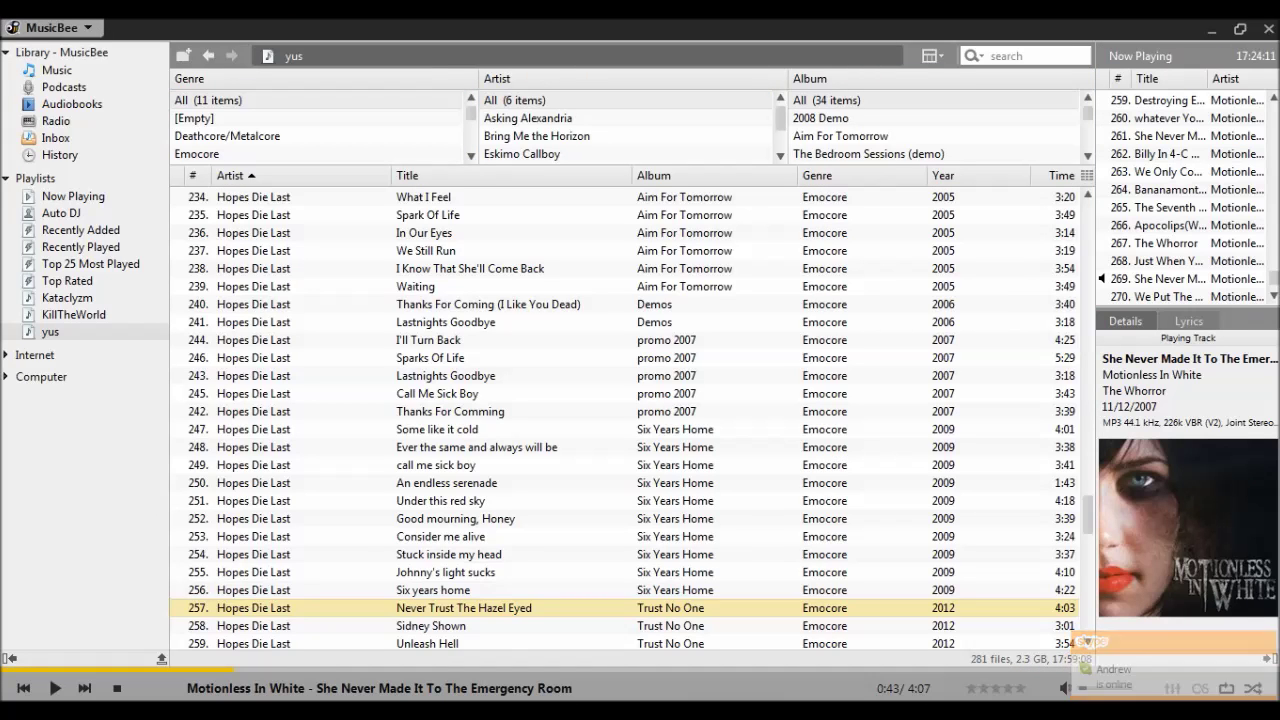
{"action": "key", "text": "alt"}
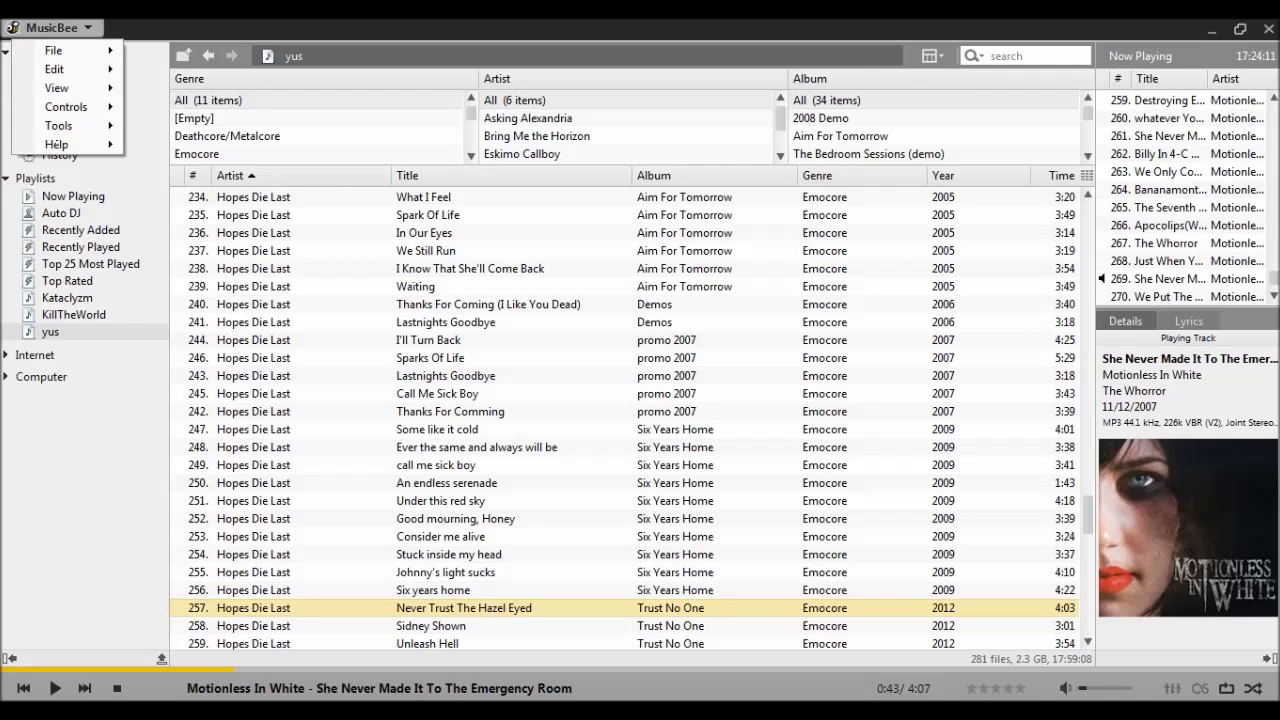
{"action": "key", "text": "Escape"}
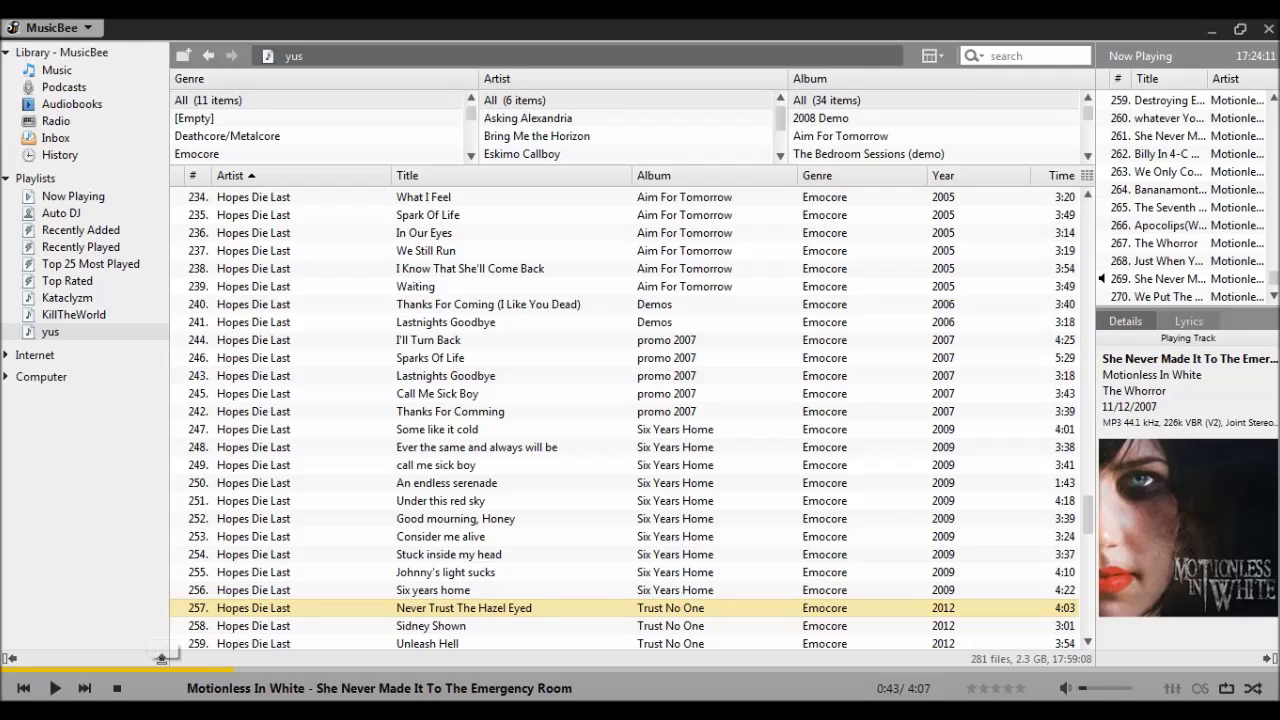
- Open the Player settings in MusicBee's preferences
{"action": "mouse_move", "coordinate": [180, 712]}
{"action": "left_click", "coordinate": [55, 27]}
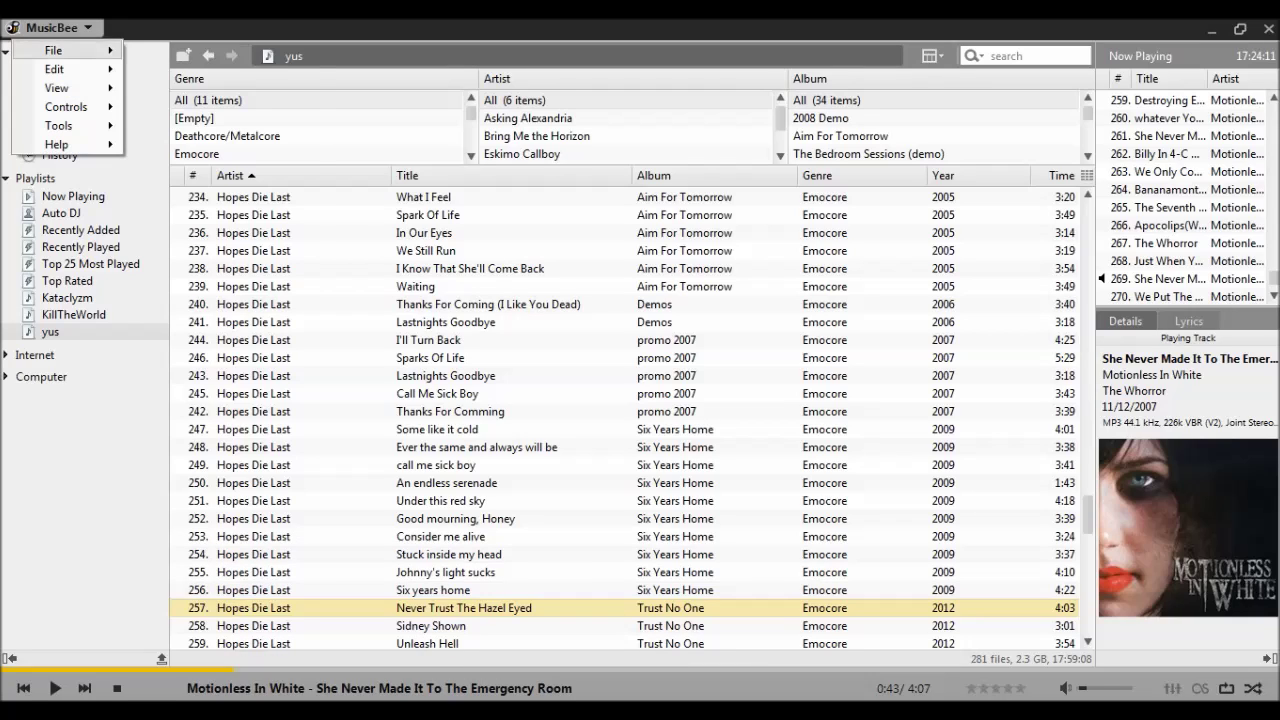
{"action": "mouse_move", "coordinate": [60, 50]}
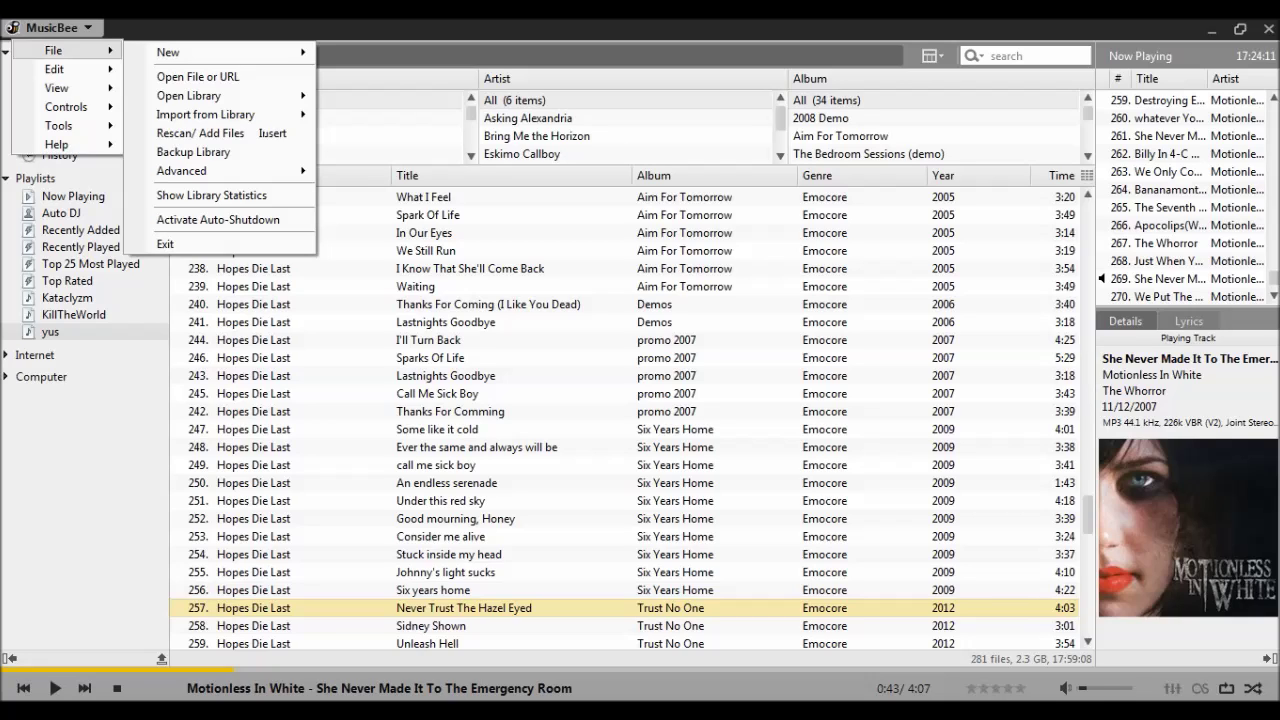
{"action": "mouse_move", "coordinate": [58, 125]}
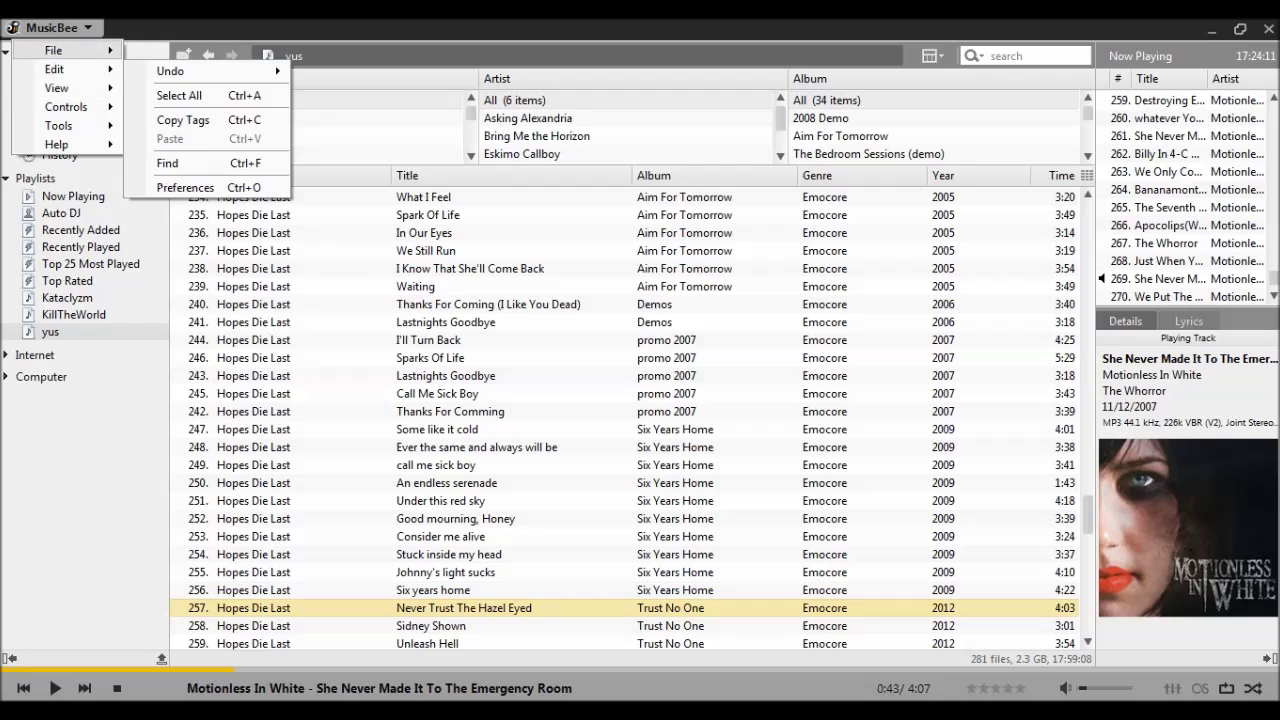
{"action": "left_click", "coordinate": [185, 187]}
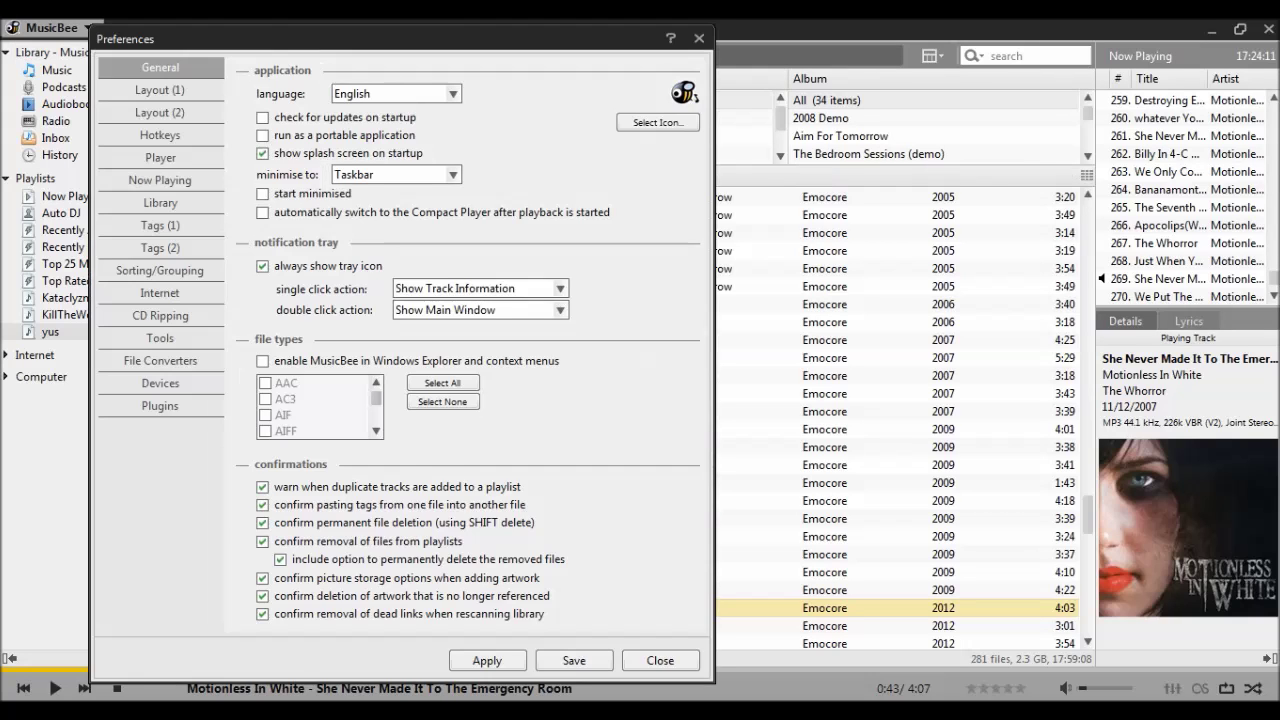
{"action": "left_click", "coordinate": [160, 135]}
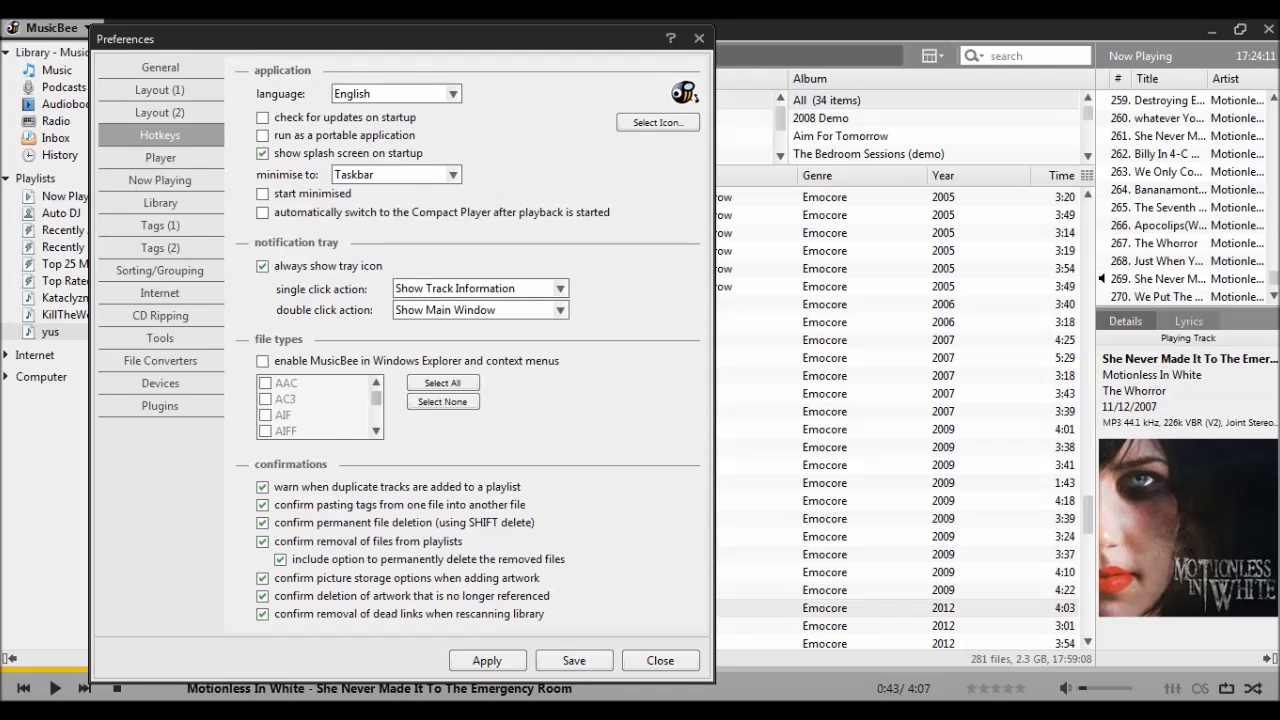
{"action": "left_click", "coordinate": [160, 157]}
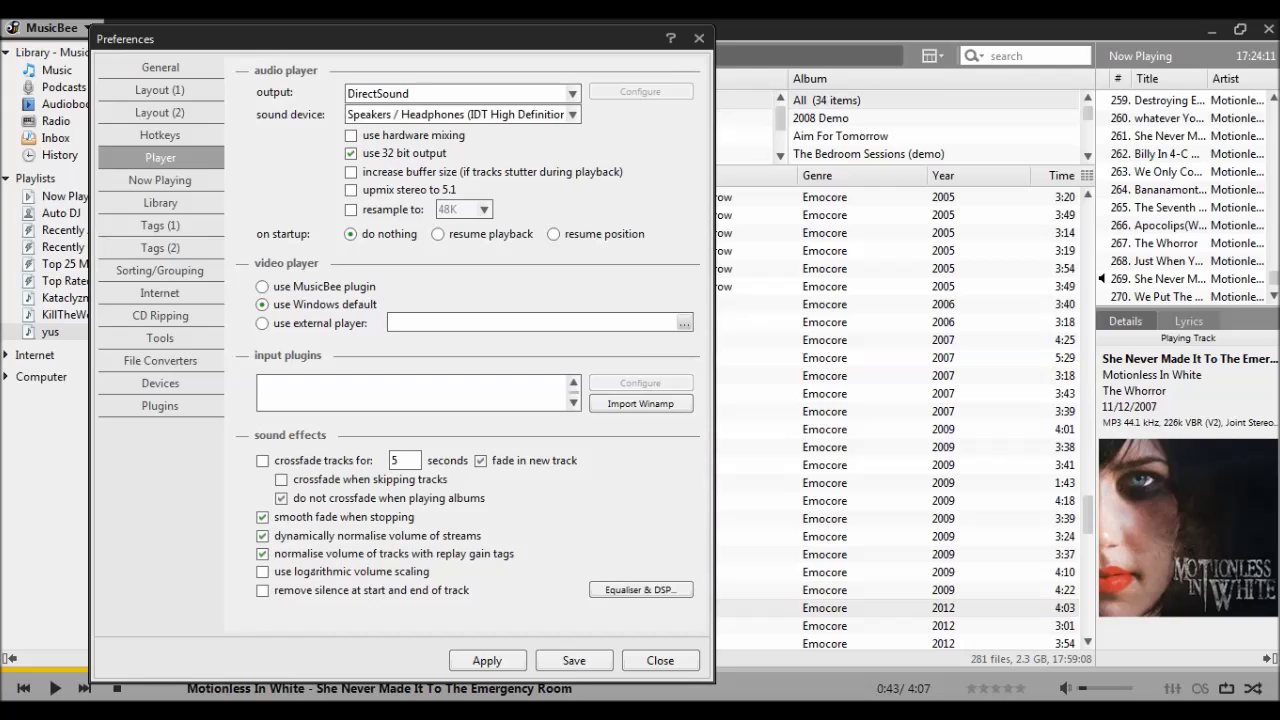
- View MusicBee's available sound devices, keep Speakers / Headphones selected, and close the preferences
{"action": "left_click", "coordinate": [572, 114]}
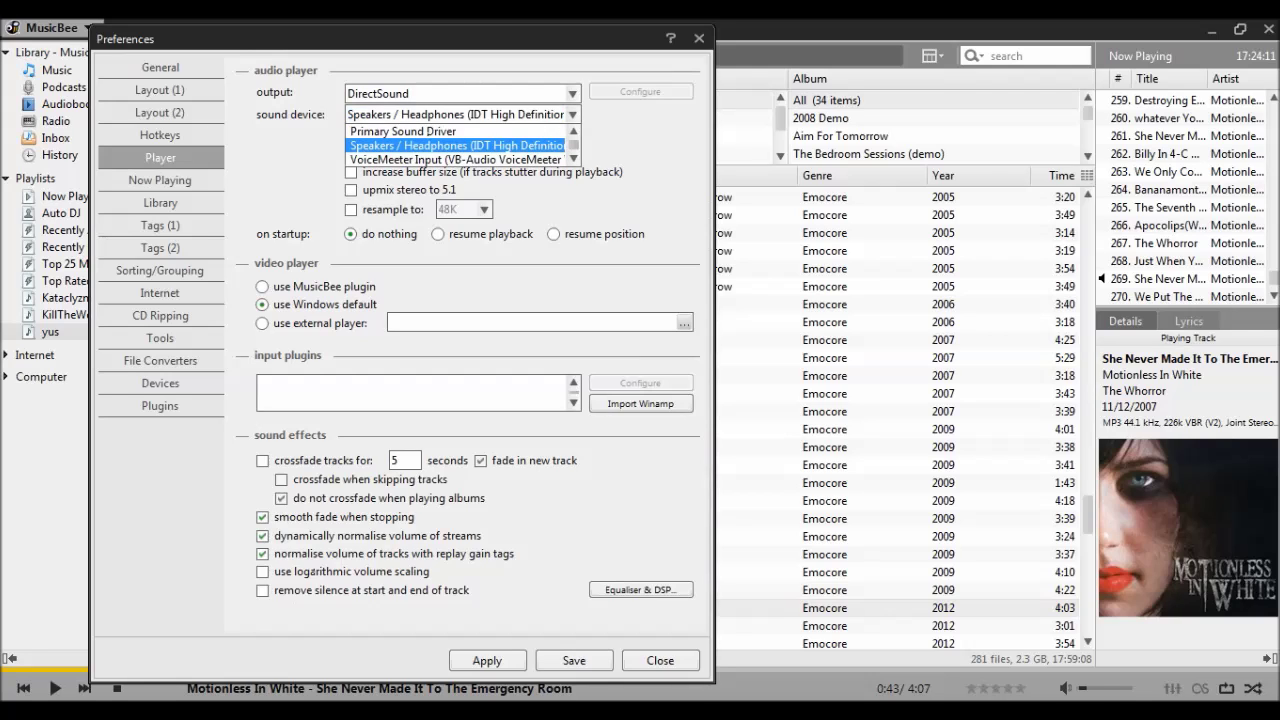
{"action": "left_click", "coordinate": [455, 145]}
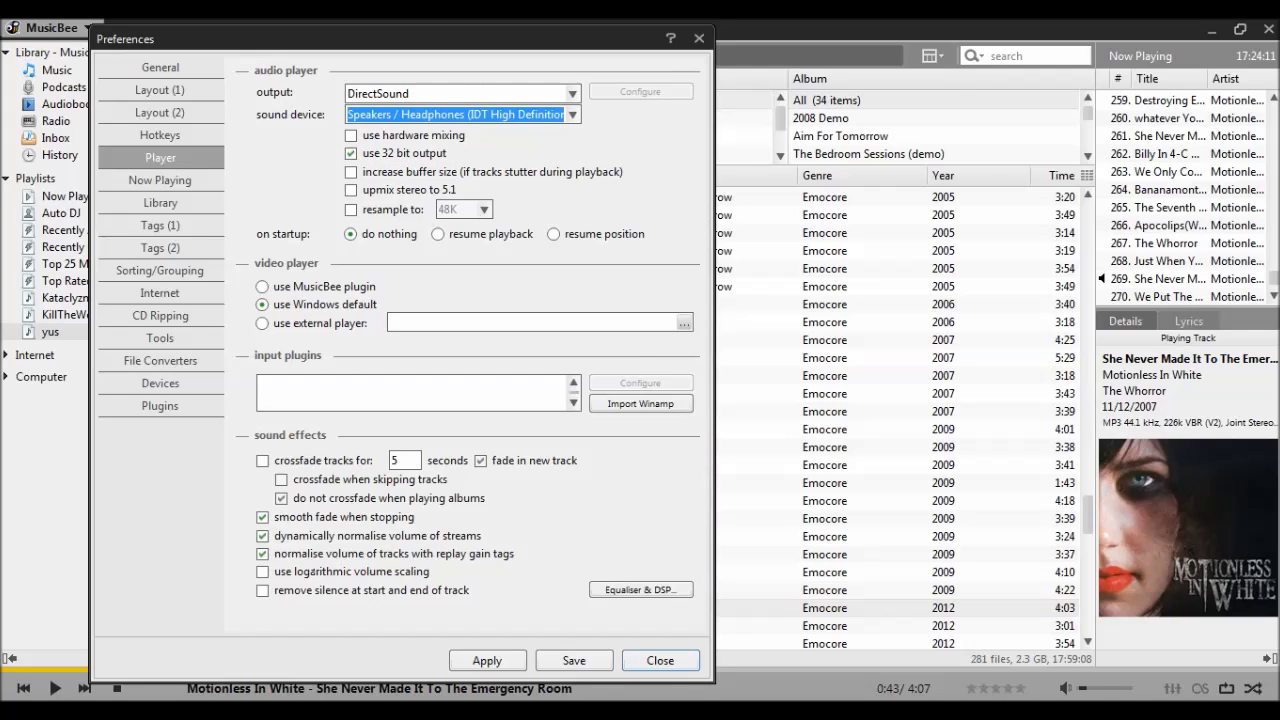
{"action": "key", "text": "Escape"}
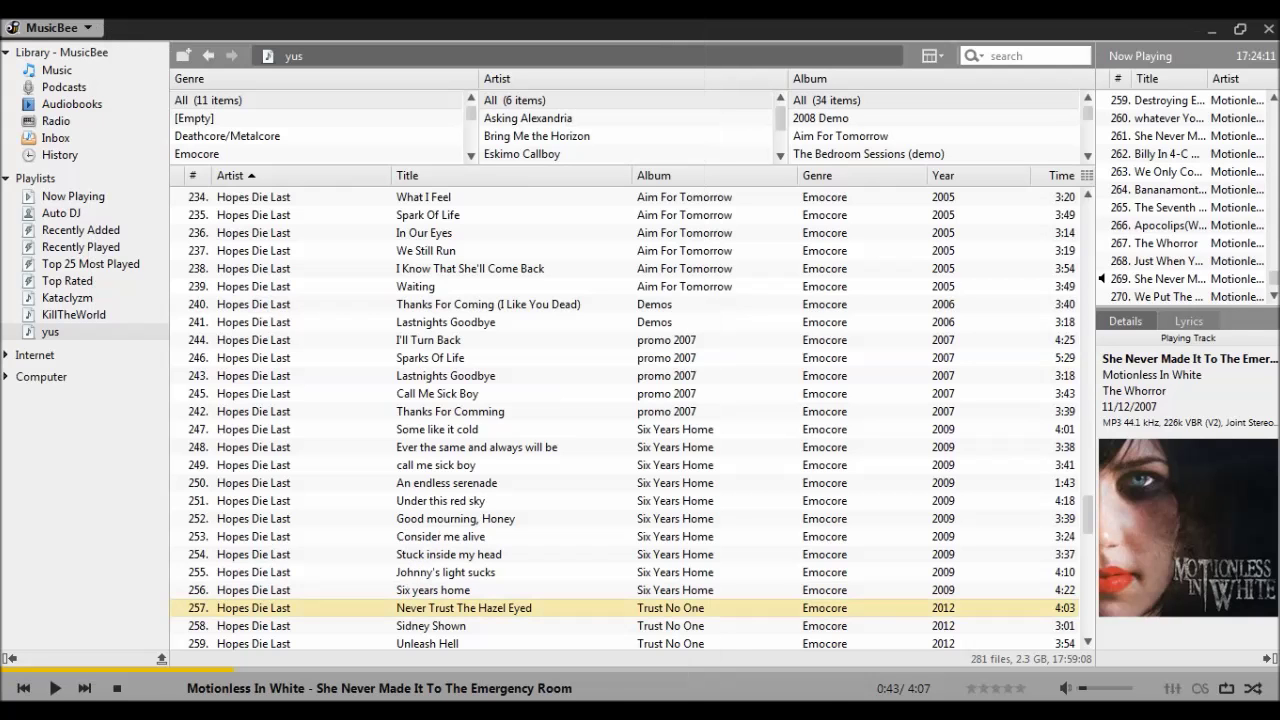
- Switch to the Voicemeeter mixer and clear the desktop around it by minimizing MusicBee and the browser and closing the Sound settings
{"action": "mouse_move", "coordinate": [722, 708]}
{"action": "left_click", "coordinate": [722, 628]}
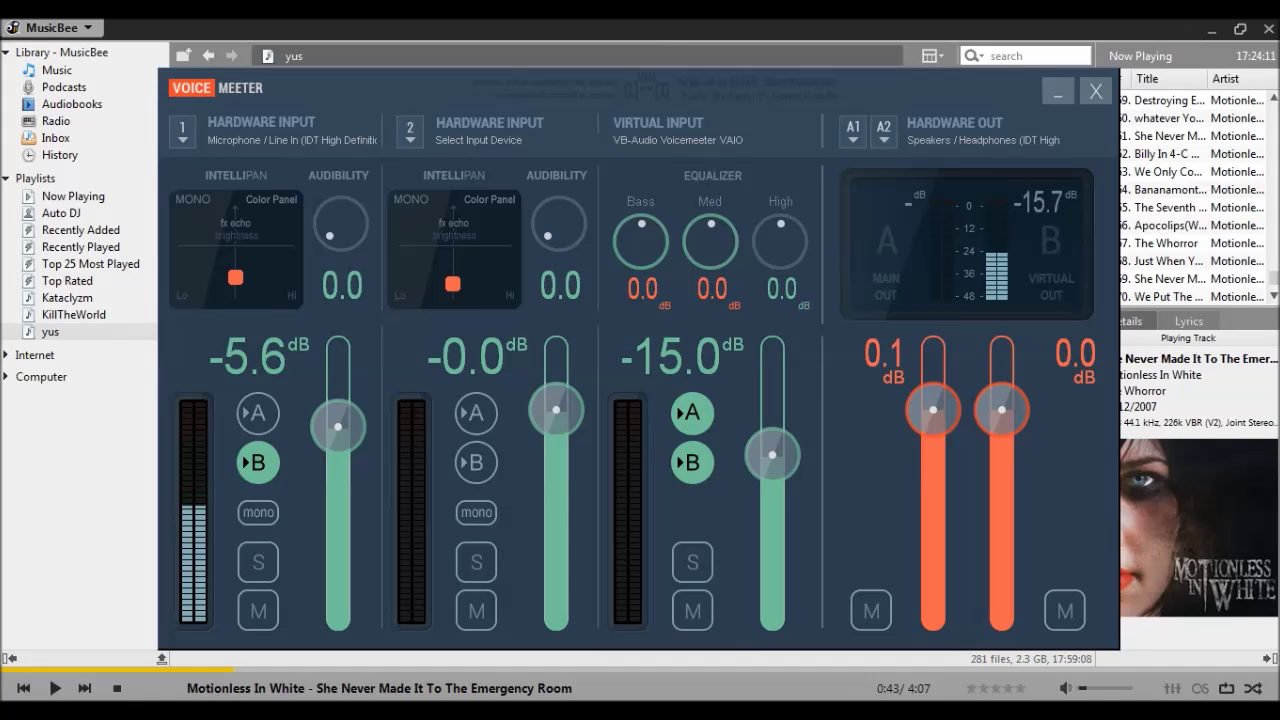
{"action": "left_click", "coordinate": [1211, 29]}
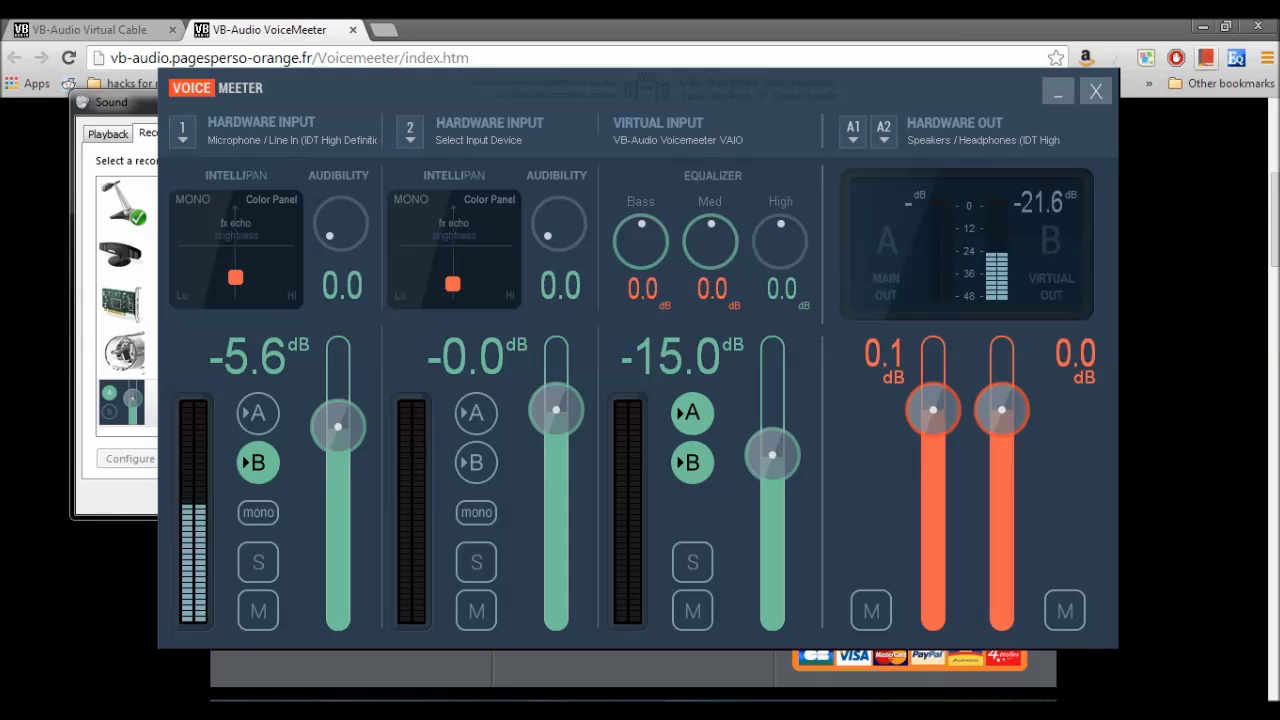
{"action": "left_click", "coordinate": [1202, 27]}
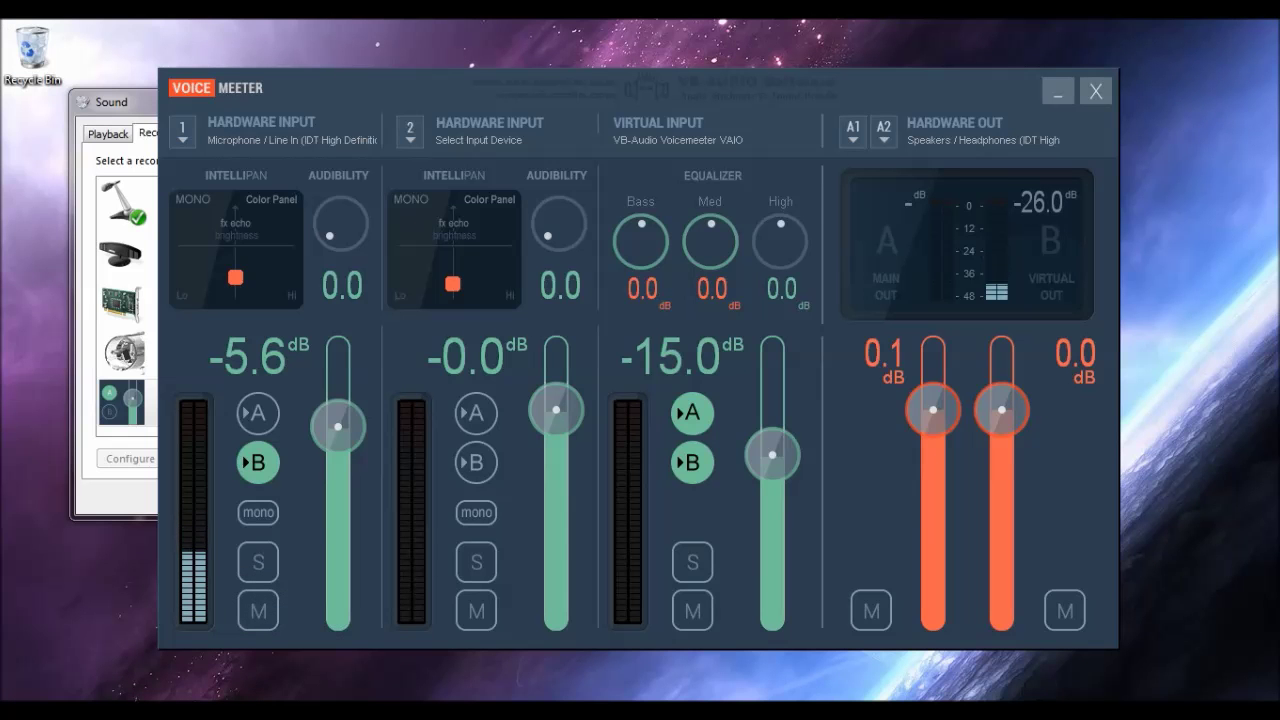
{"action": "left_click", "coordinate": [112, 102]}
{"action": "left_click", "coordinate": [432, 97]}
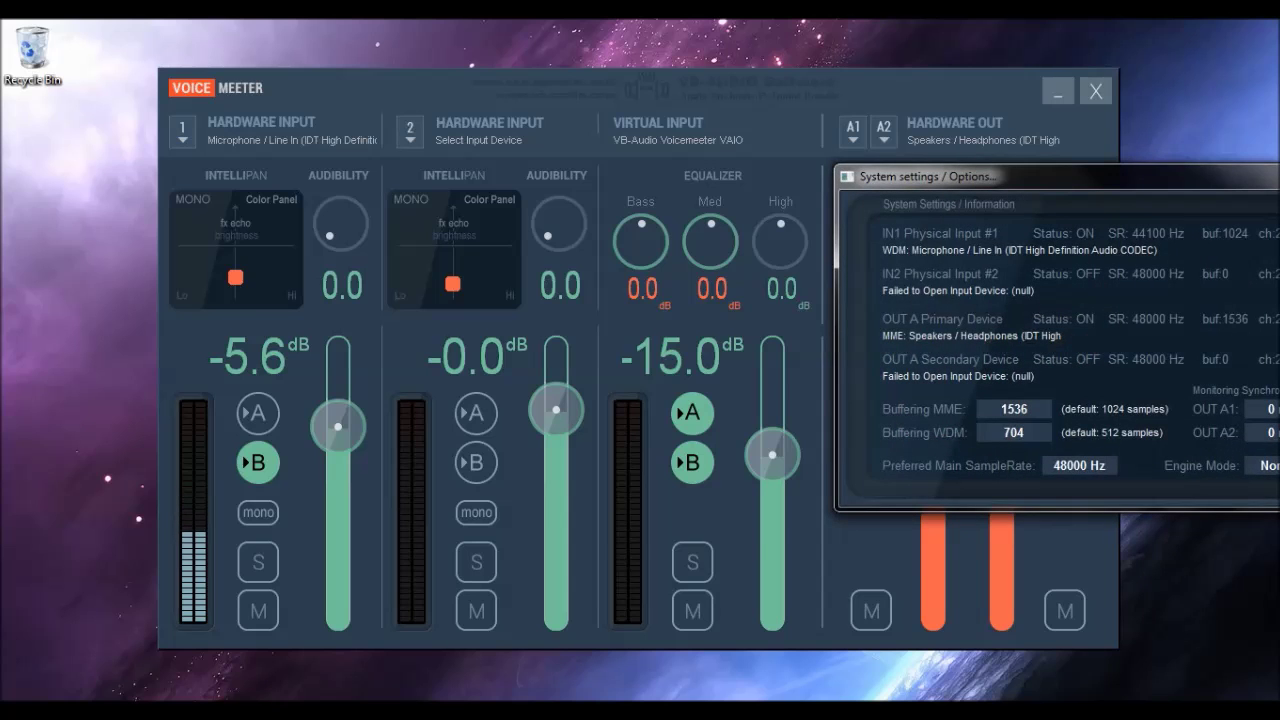
- Move Voicemeeter's system settings window over the mixer and view the MME buffering choices, keeping 1536 samples
{"action": "left_click_drag", "start_coordinate": [1000, 179], "coordinate": [595, 101]}
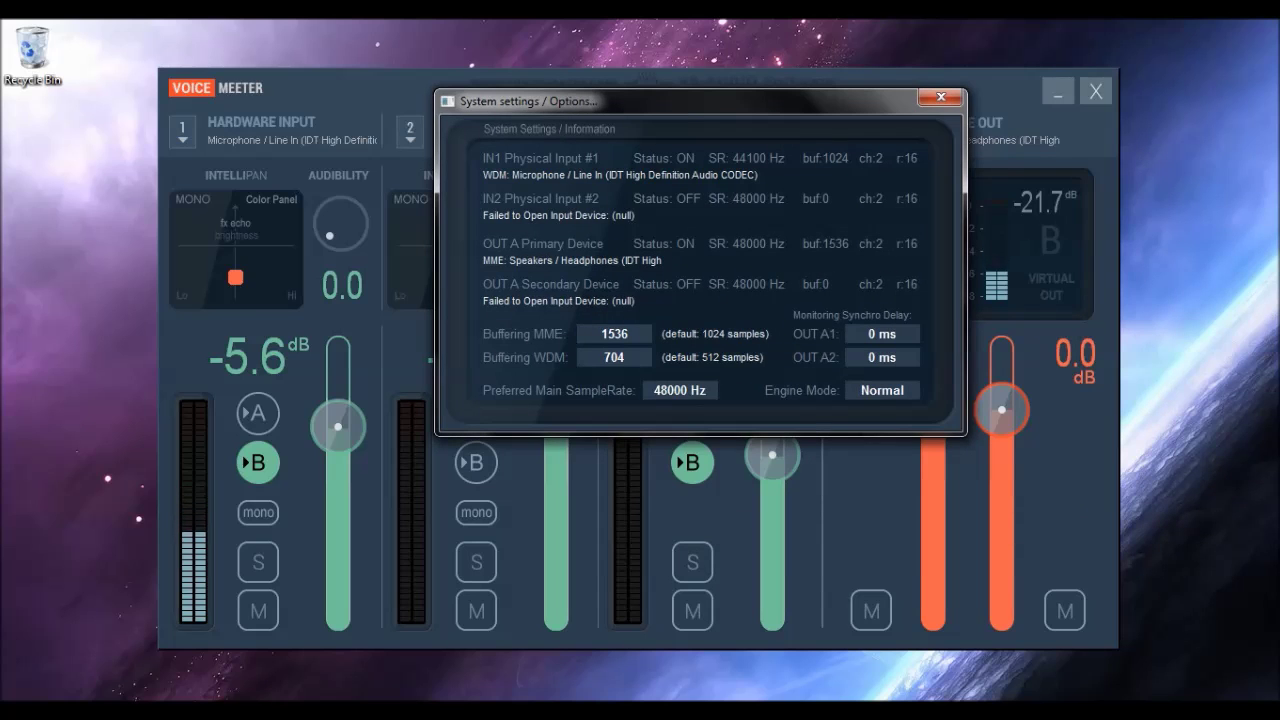
{"action": "left_click", "coordinate": [614, 334]}
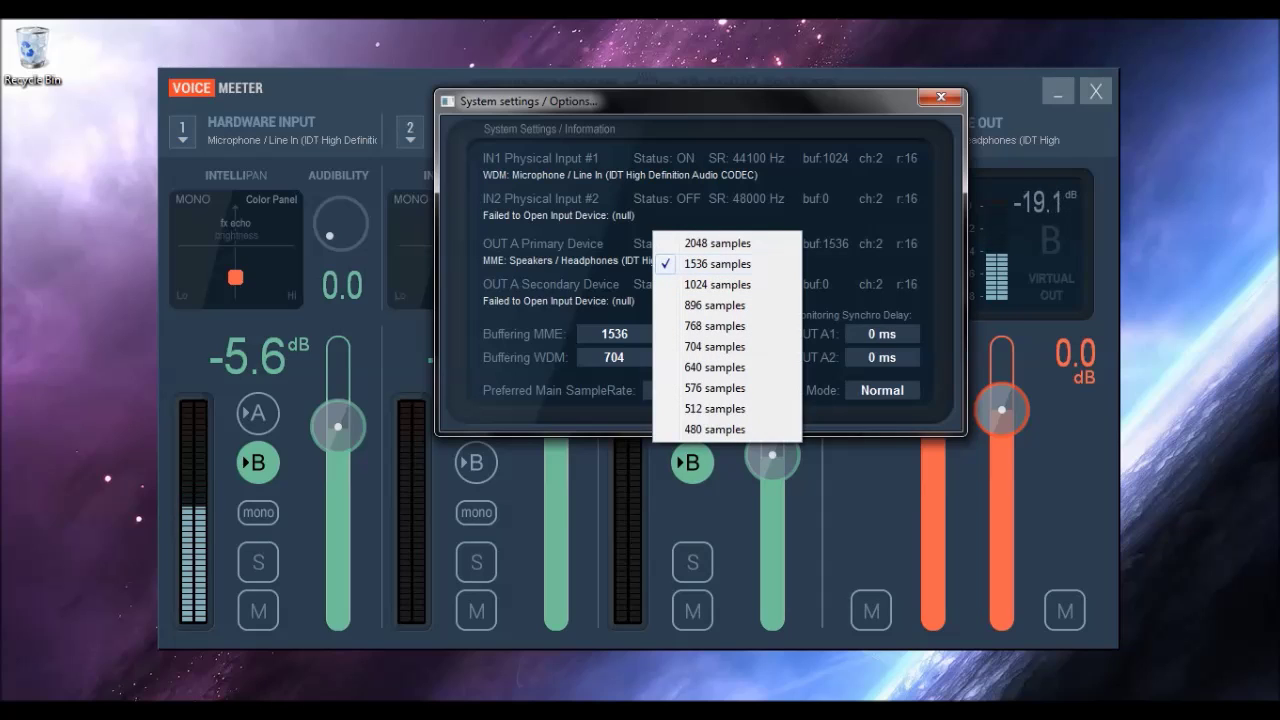
{"action": "key", "text": "Escape"}
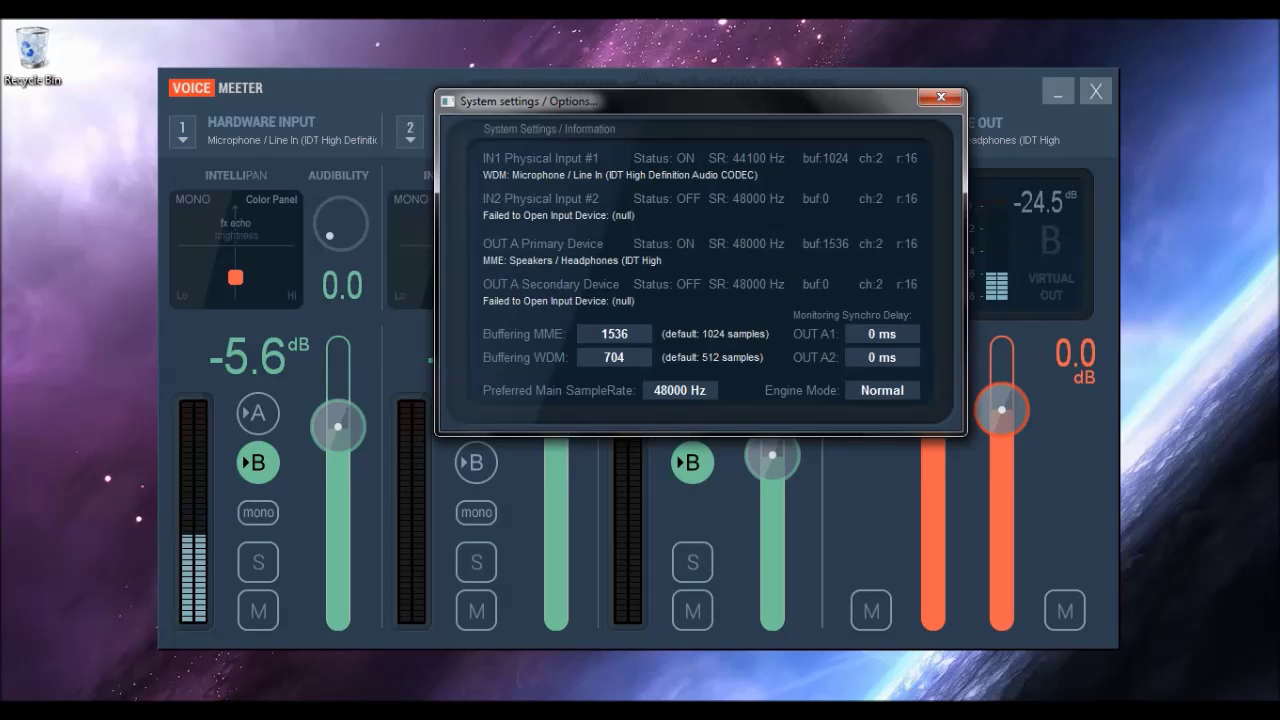
{"action": "left_click_drag", "start_coordinate": [700, 101], "coordinate": [488, 311]}
{"action": "left_click_drag", "start_coordinate": [389, 311], "coordinate": [167, 41]}
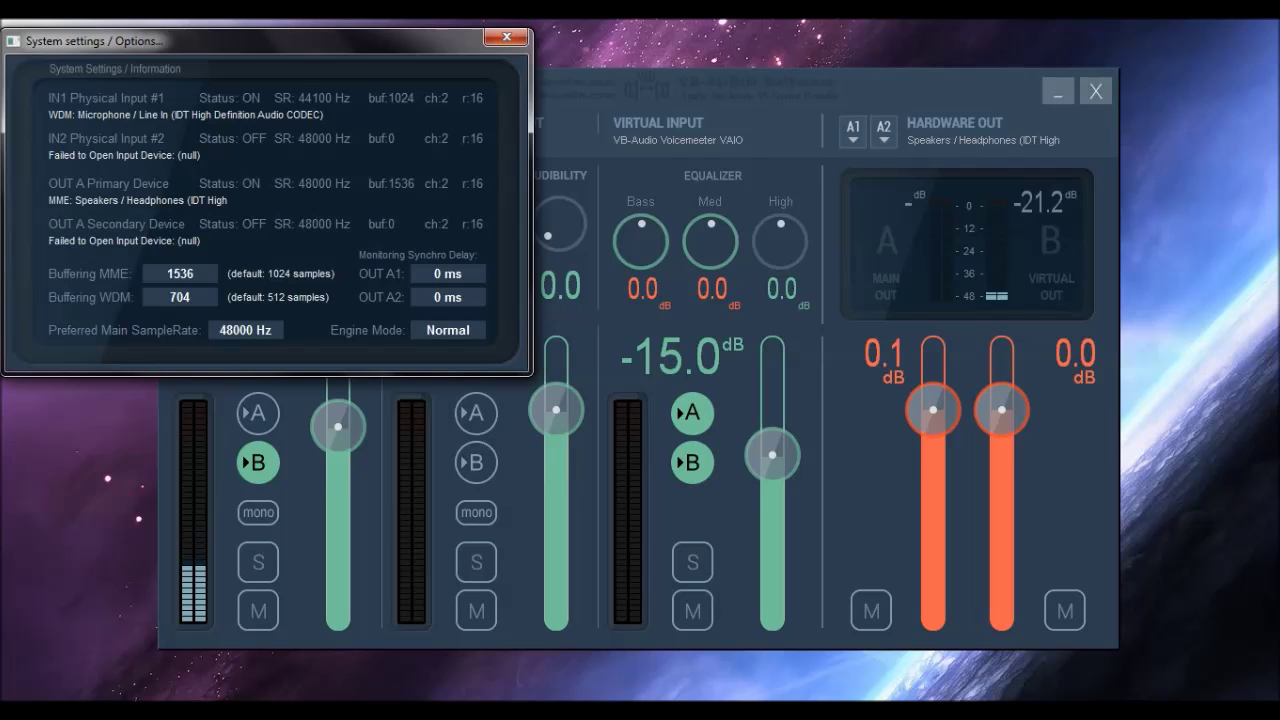
{"action": "left_click_drag", "start_coordinate": [266, 40], "coordinate": [485, 193]}
{"action": "left_click_drag", "start_coordinate": [303, 193], "coordinate": [385, 226]}
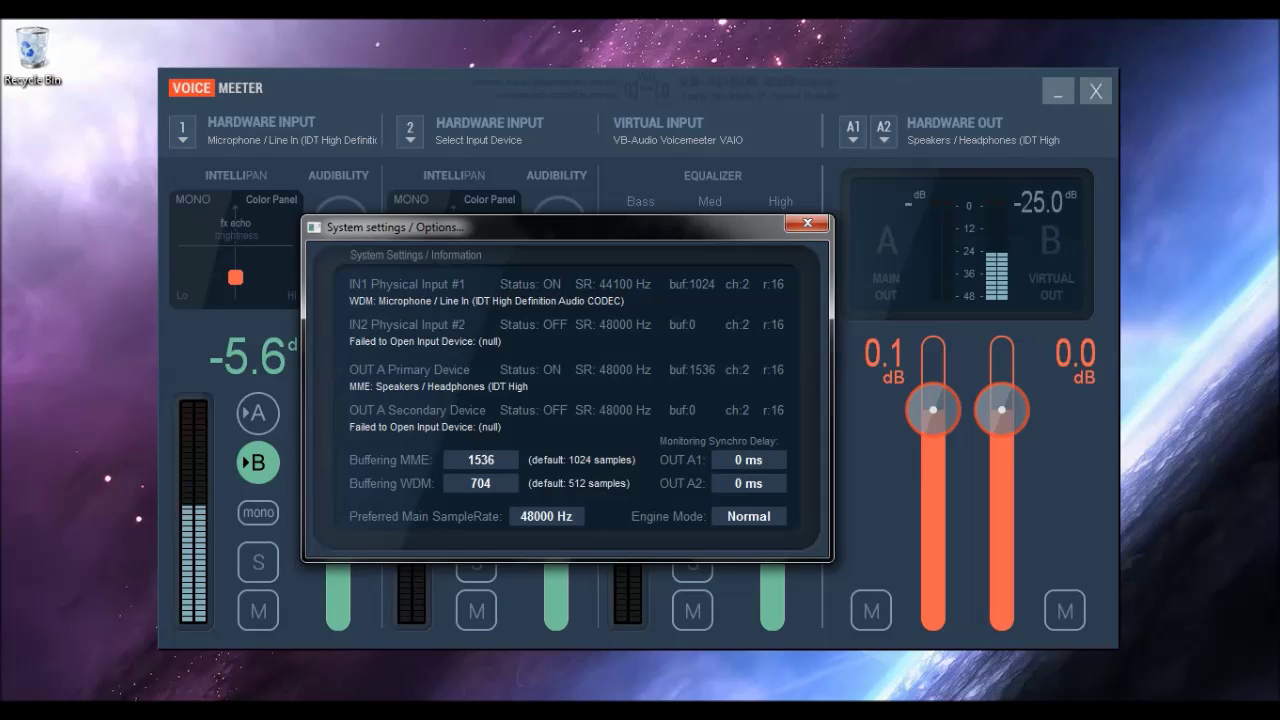
{"action": "left_click_drag", "start_coordinate": [450, 227], "coordinate": [752, 67]}
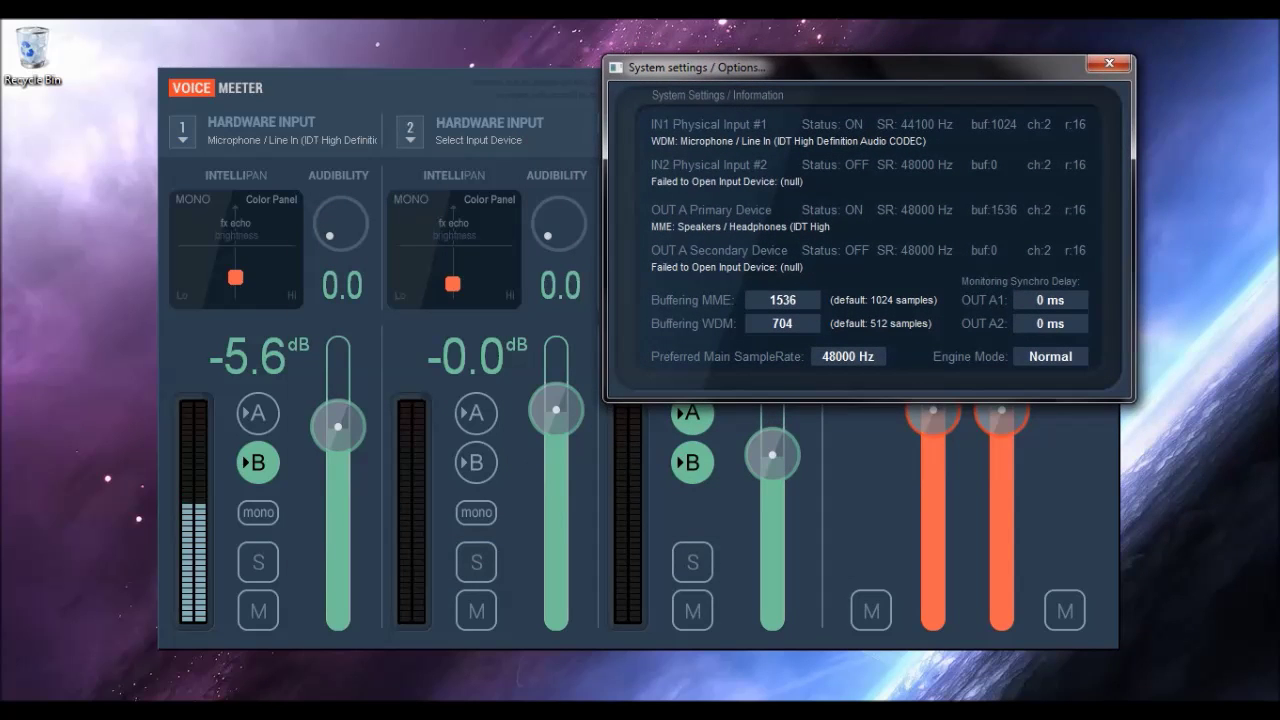
- View the choices for MME buffering, WDM buffering and preferred main sample rate without changing them, and close the system settings
{"action": "left_click", "coordinate": [782, 300]}
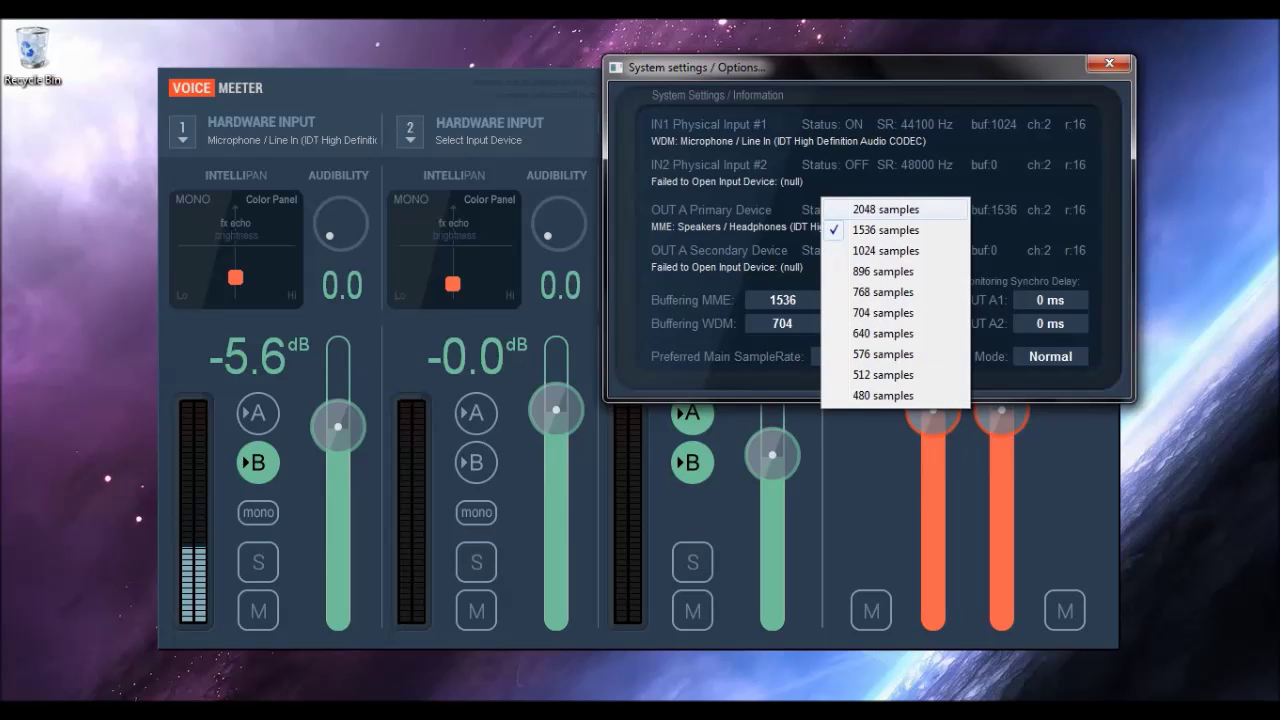
{"action": "key", "text": "Escape"}
{"action": "left_click", "coordinate": [782, 323]}
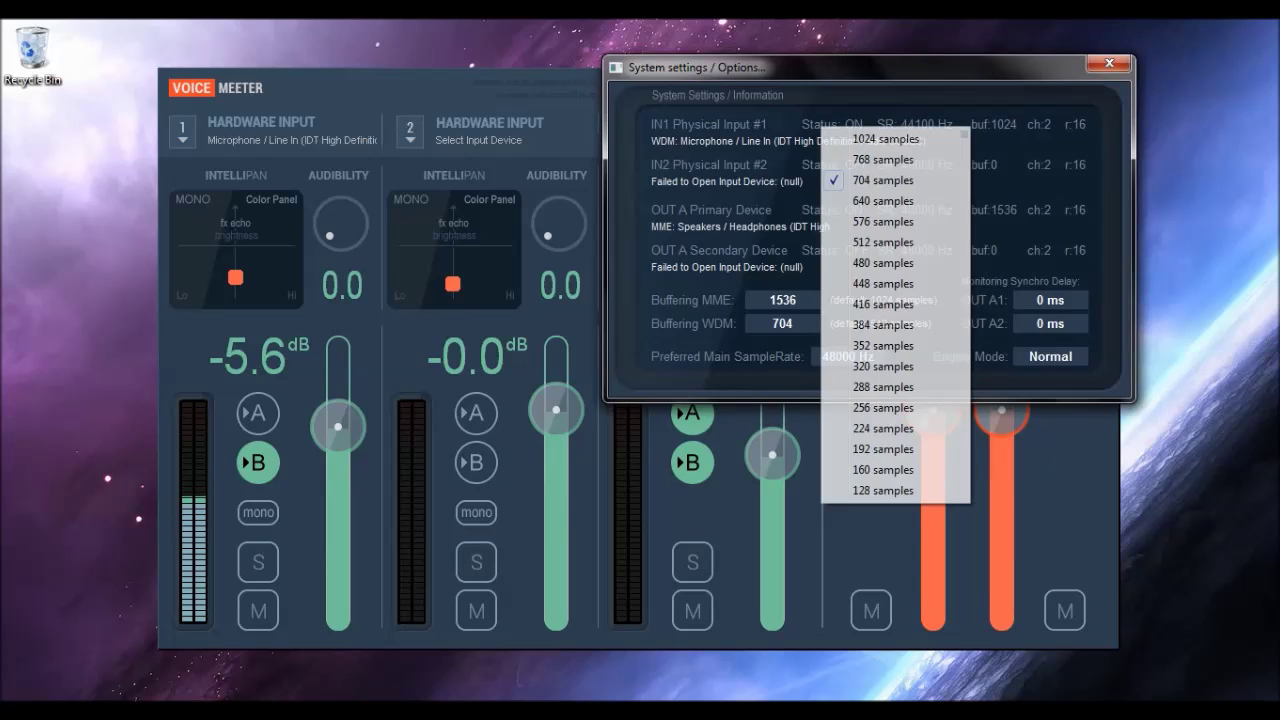
{"action": "key", "text": "Escape"}
{"action": "left_click", "coordinate": [848, 356]}
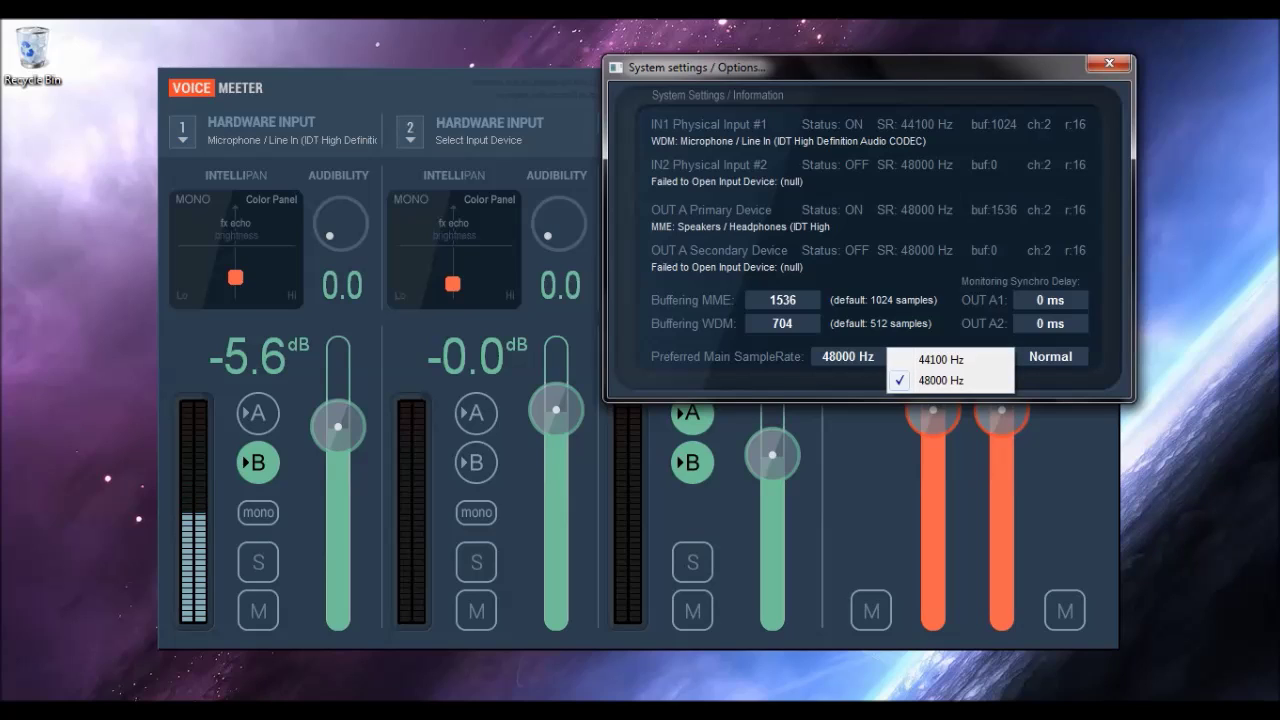
{"action": "key", "text": "Escape"}
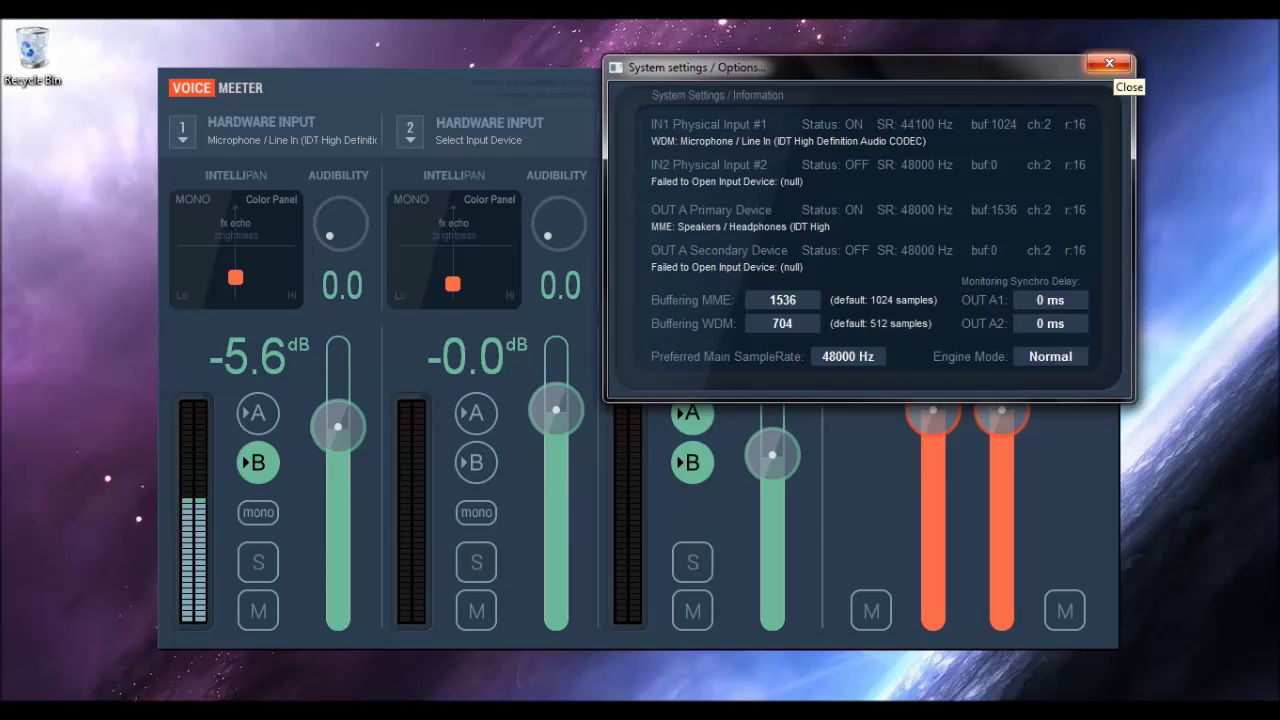
{"action": "left_click", "coordinate": [1109, 64]}
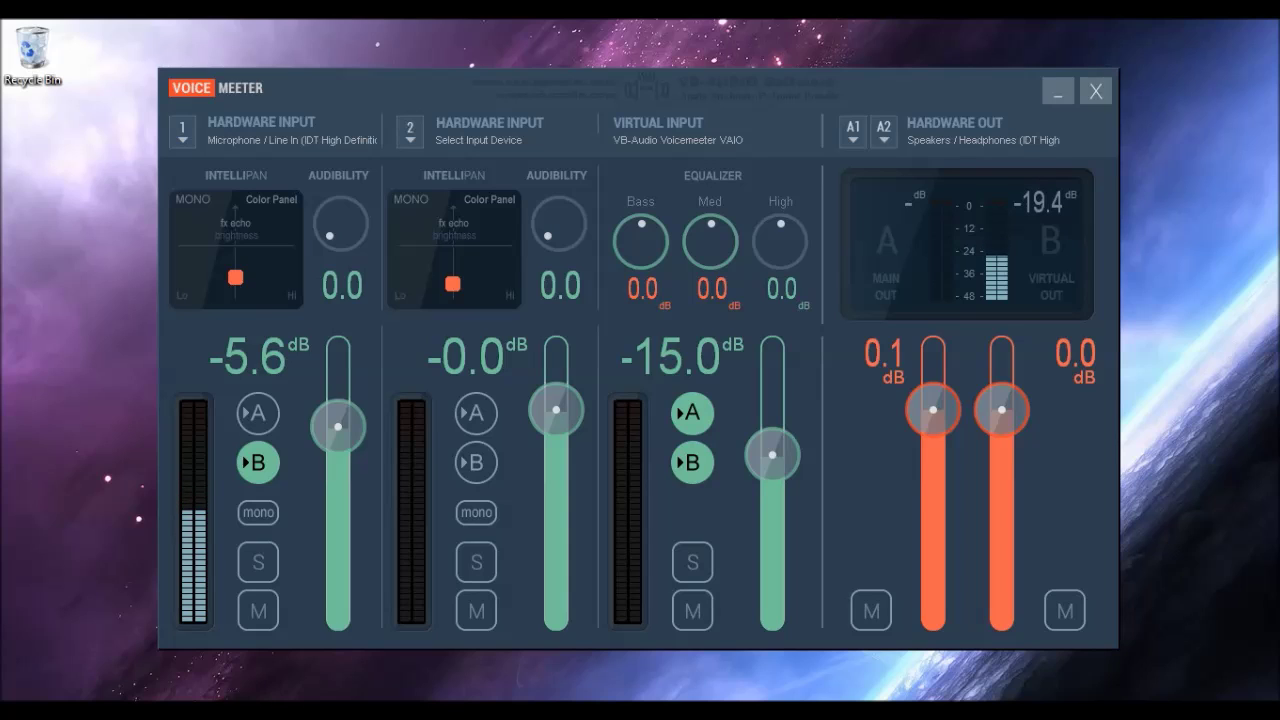
- Switch to the VoiceMeeter web page in the browser for a brief look and return to the mixer
{"action": "mouse_move", "coordinate": [933, 409]}
{"action": "left_mouse_down"}
{"action": "mouse_move", "coordinate": [933, 374]}
{"action": "mouse_move", "coordinate": [933, 409]}
{"action": "left_mouse_up"}
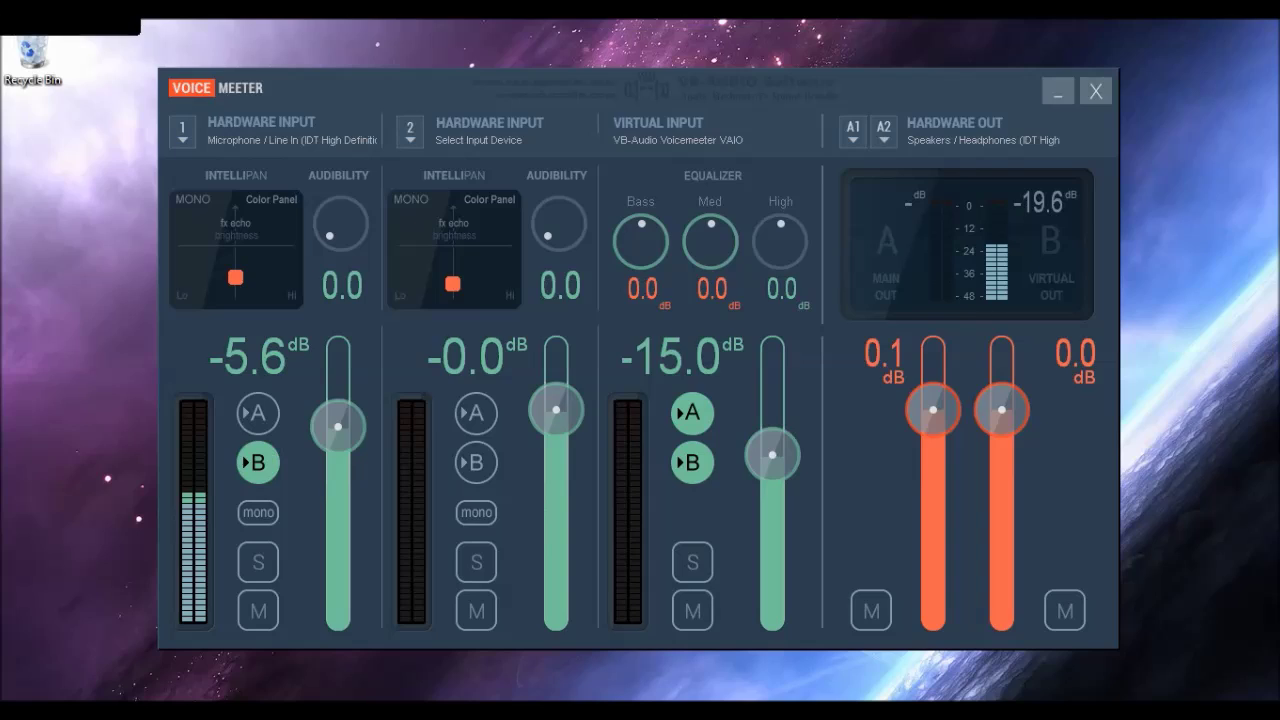
{"action": "key", "text": "alt+Tab"}
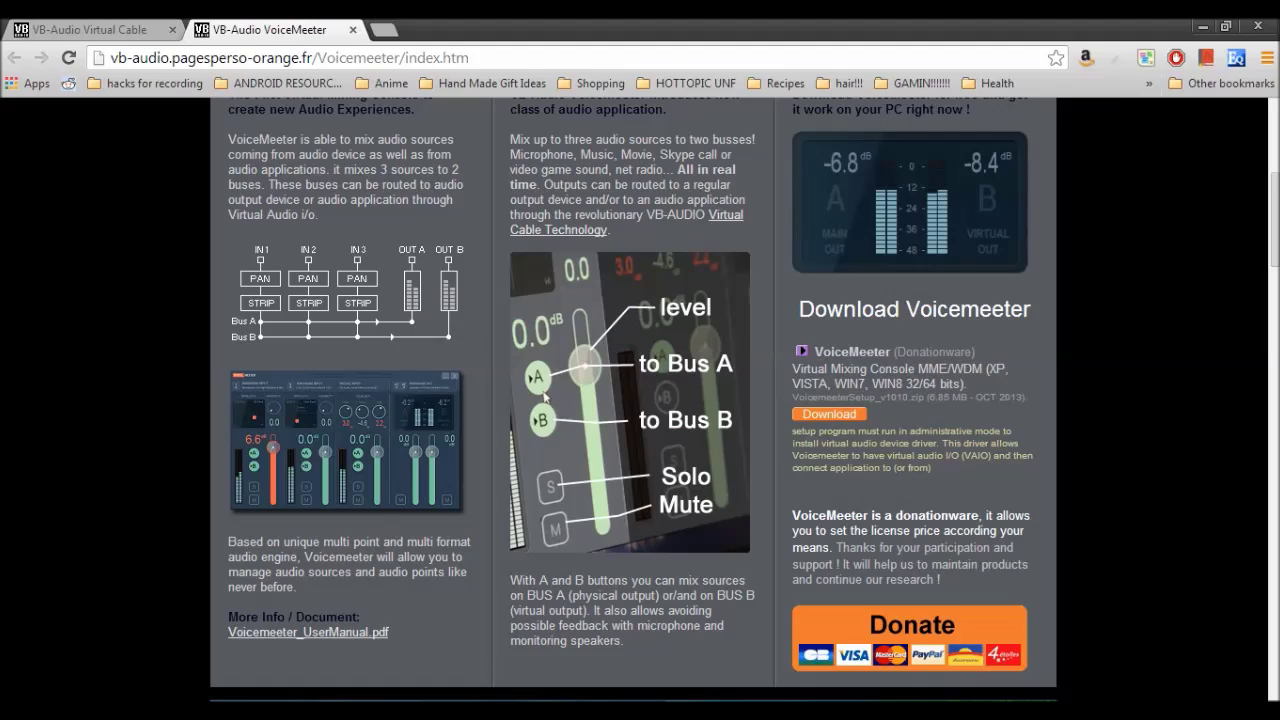
{"action": "key", "text": "alt+Tab"}
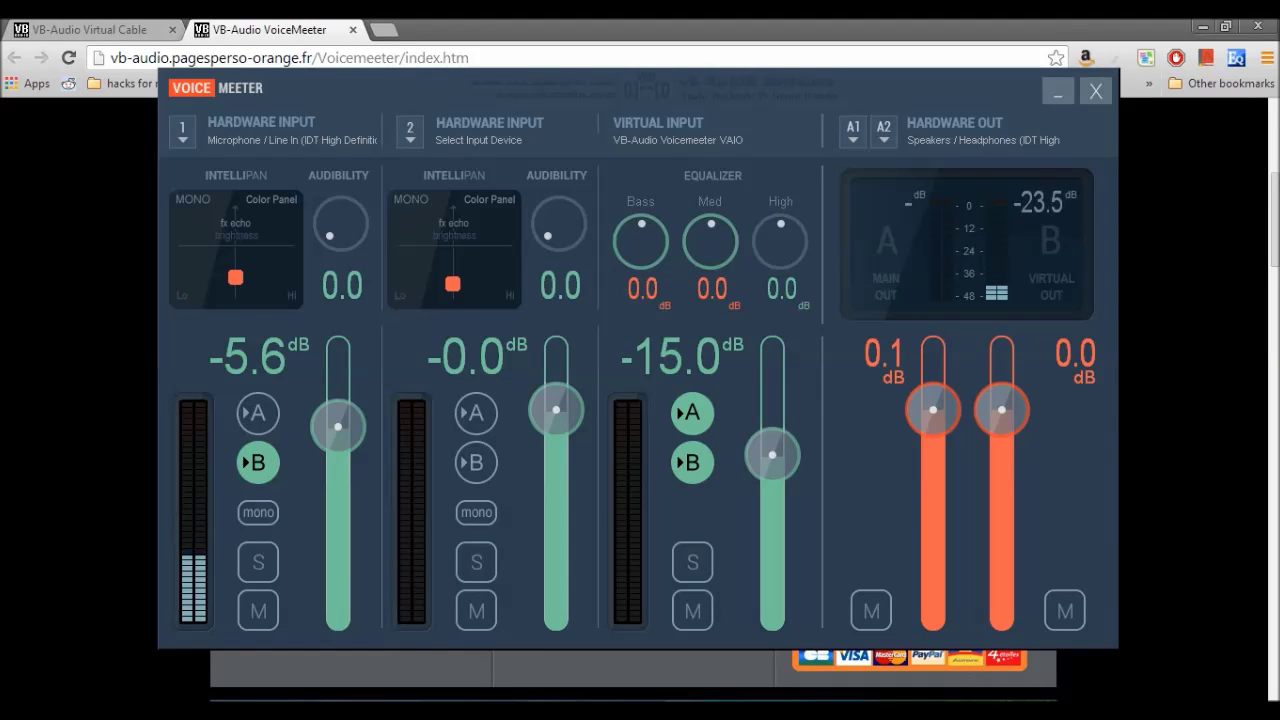